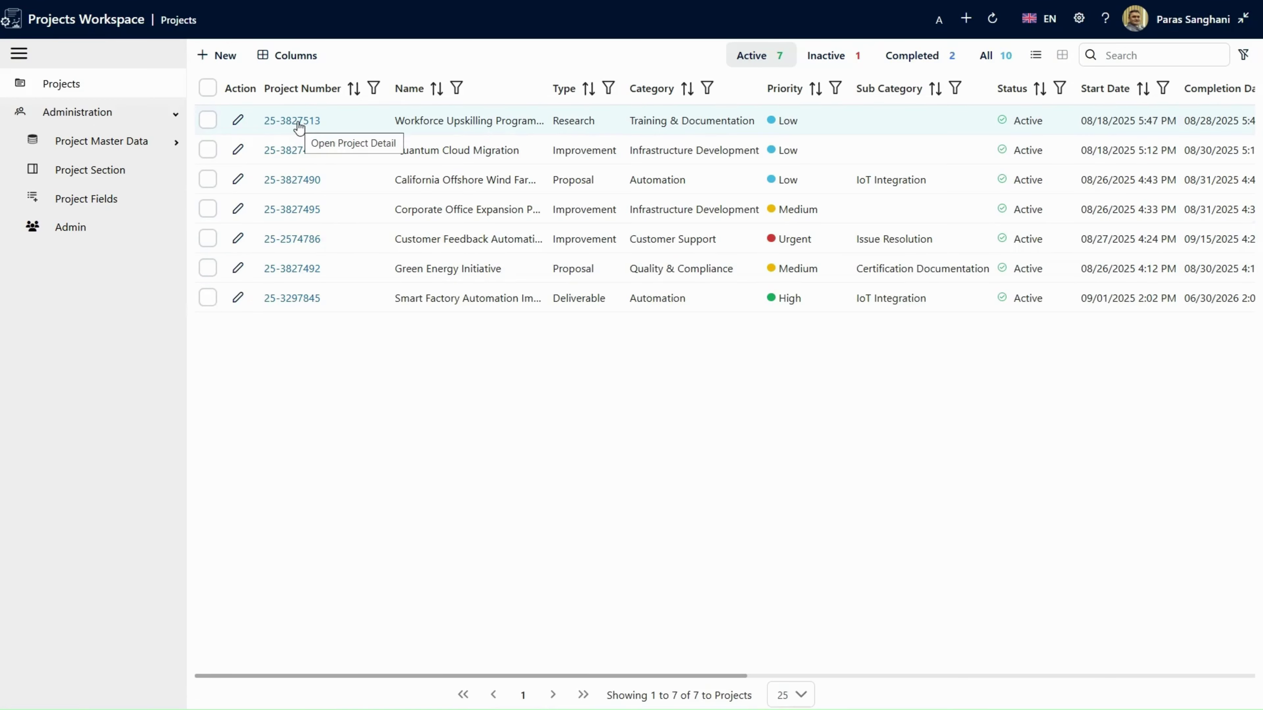
Open the Workforce Upskilling Program project's edit form, examine its sections from Project Information through Objectives & Outcomes, and close it without saving.
{"action": "left_click", "coordinate": [238, 120]}
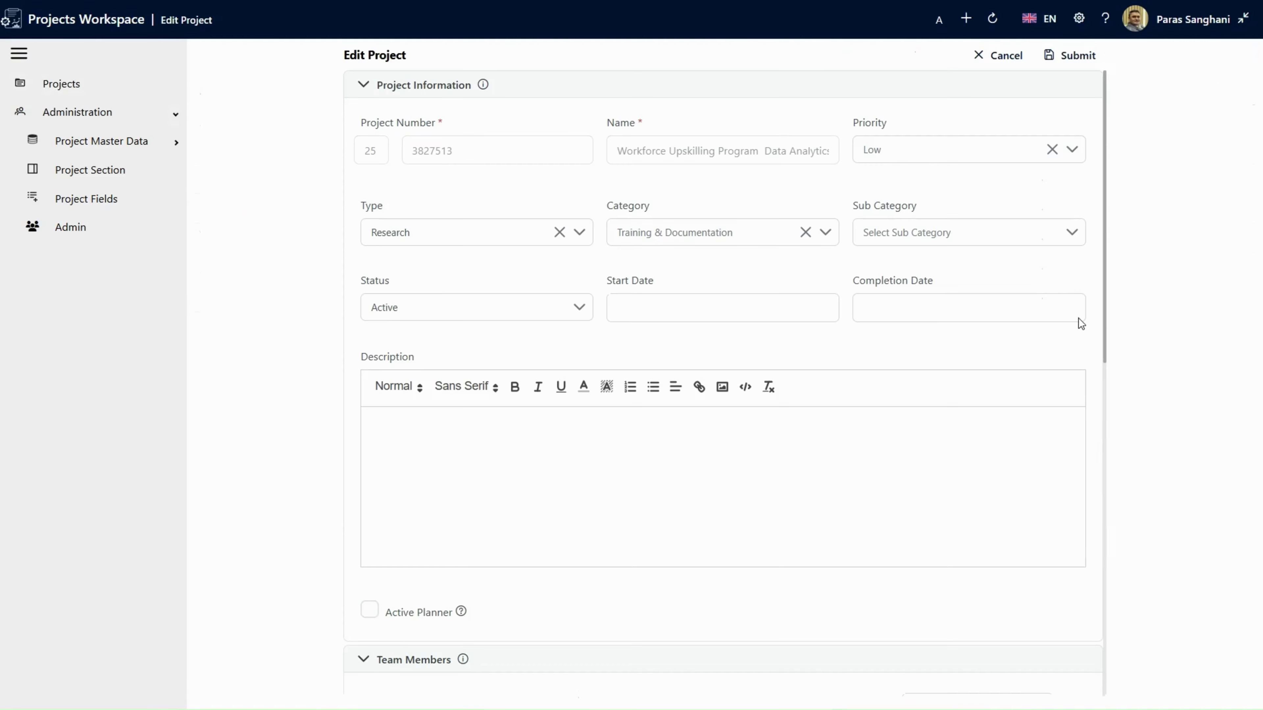
{"action": "left_click", "coordinate": [363, 85]}
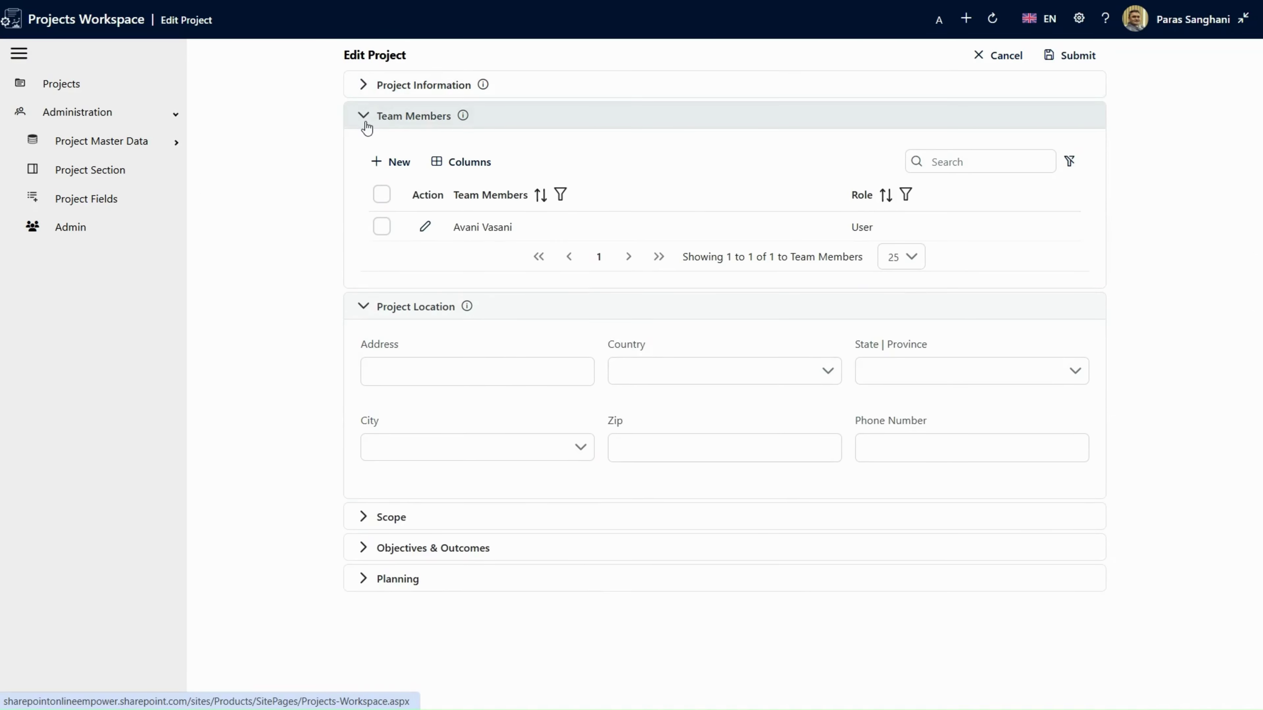
{"action": "left_click", "coordinate": [363, 83]}
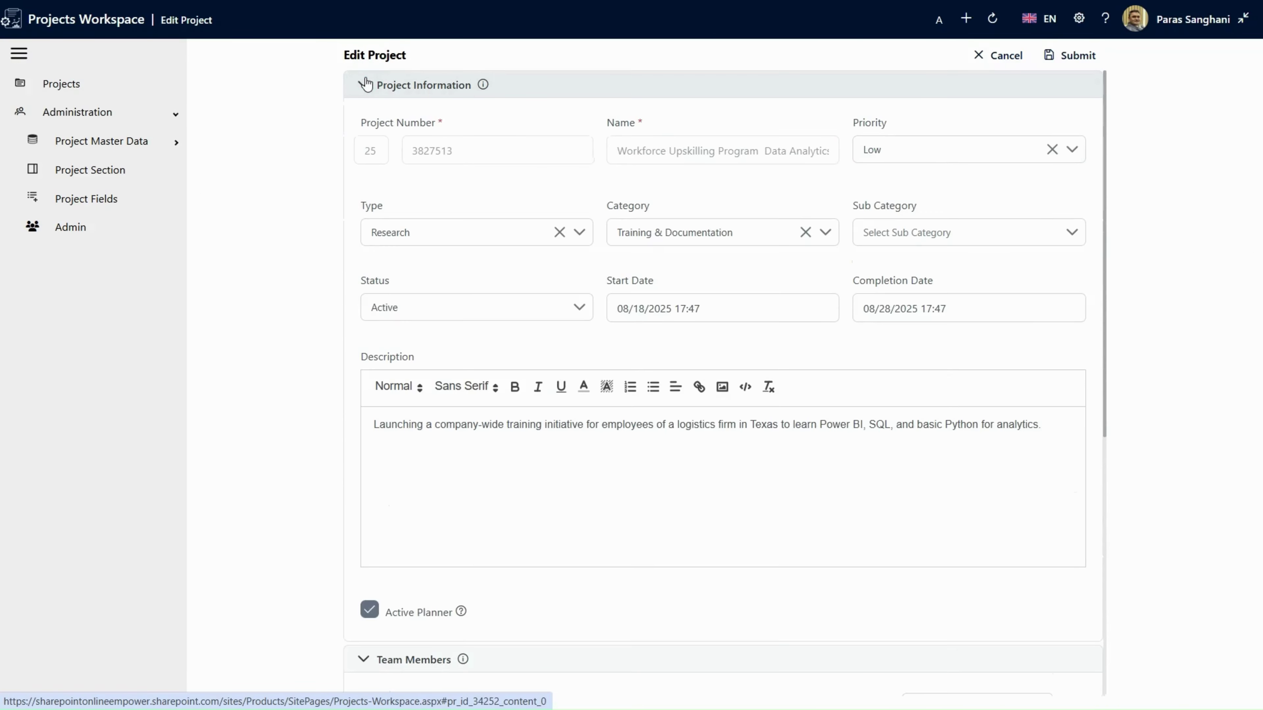
{"action": "left_click", "coordinate": [366, 84]}
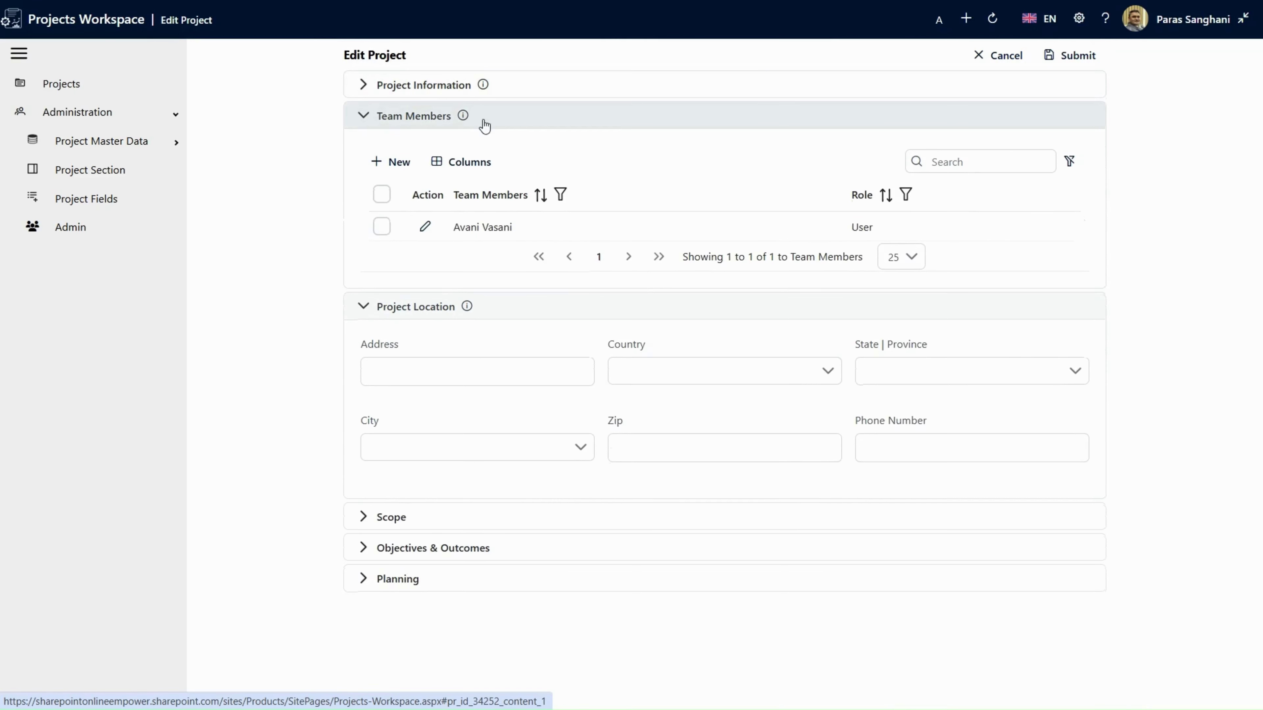
{"action": "left_click", "coordinate": [365, 306]}
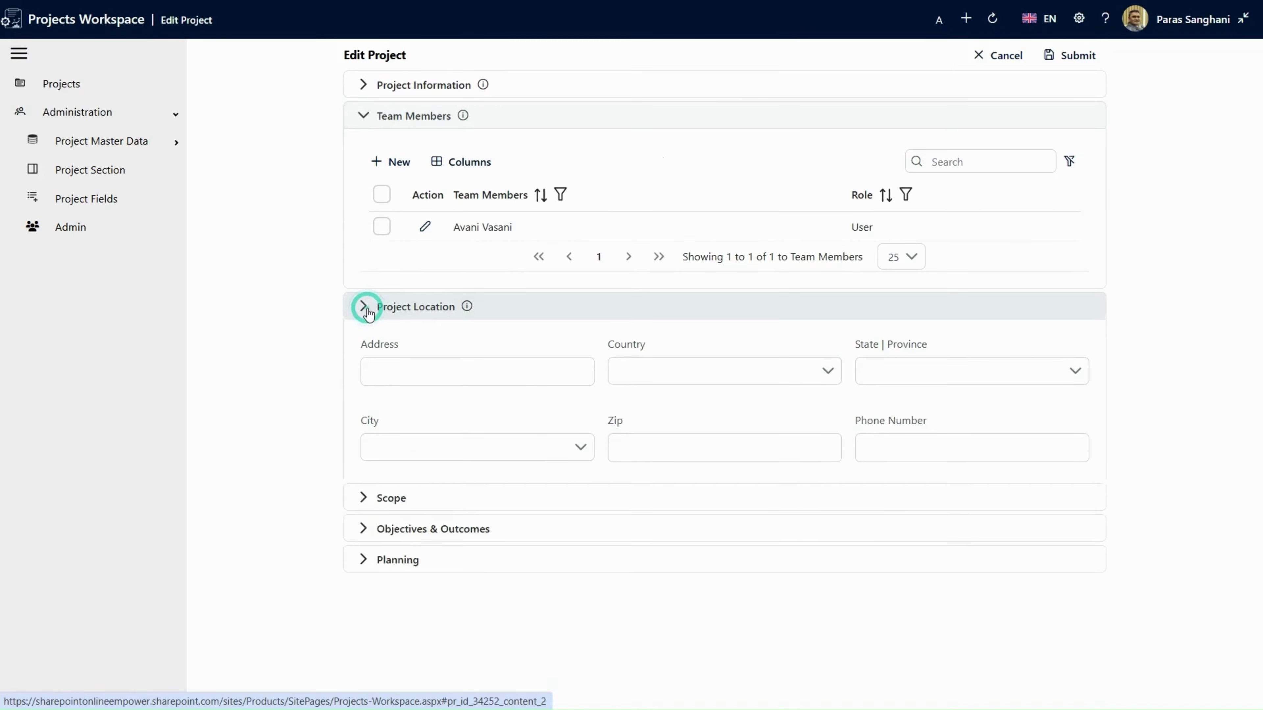
{"action": "left_click", "coordinate": [362, 337]}
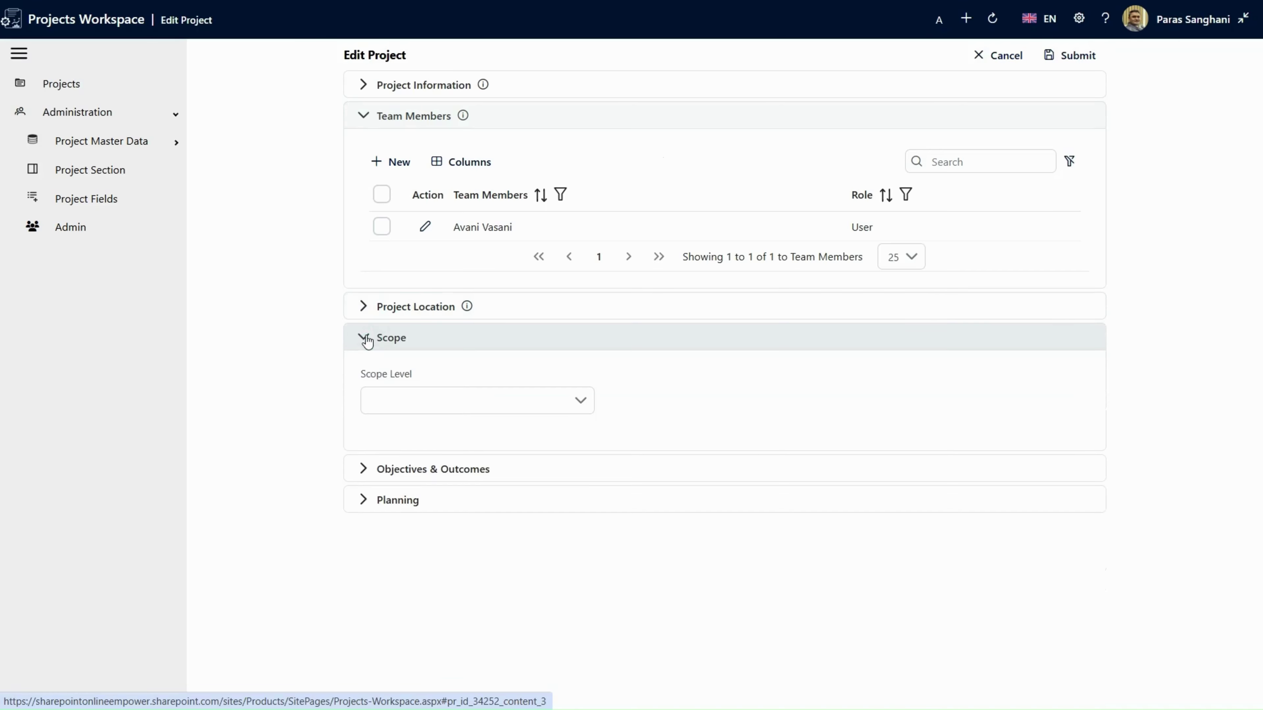
{"action": "left_click", "coordinate": [365, 469]}
{"action": "left_click", "coordinate": [362, 337]}
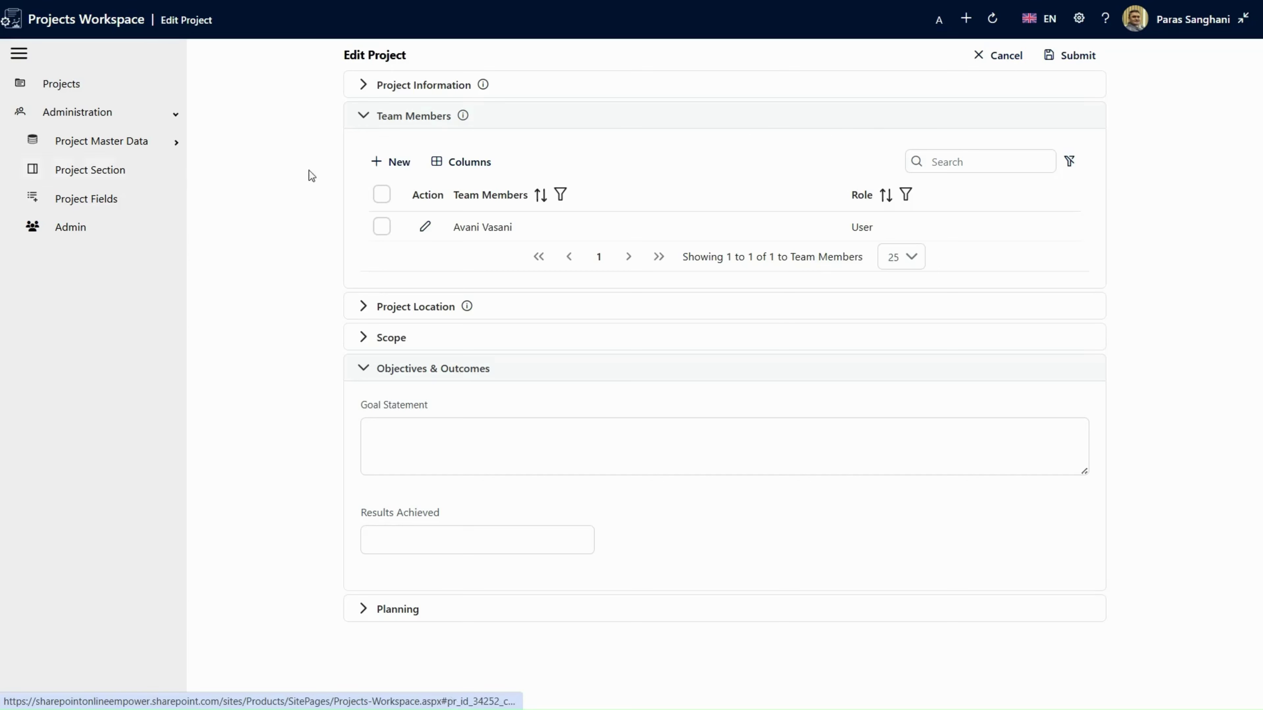
{"action": "left_click", "coordinate": [1020, 58]}
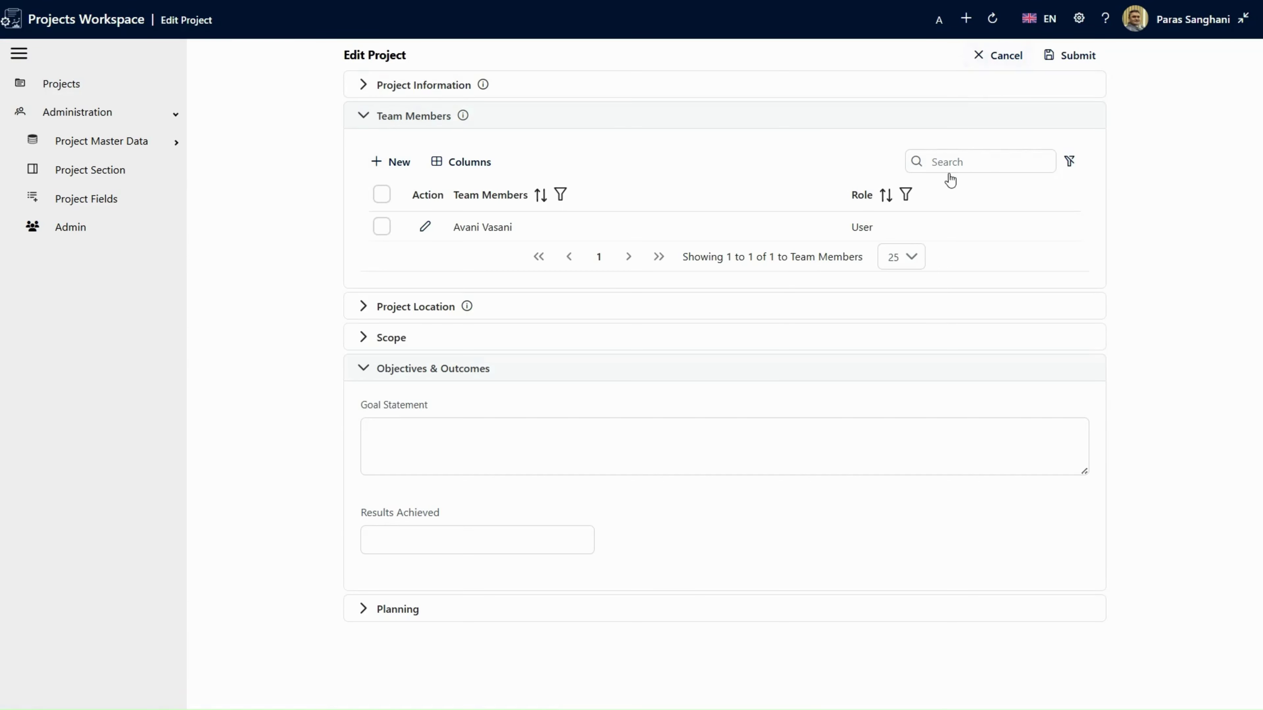
Open a blank form for a new project, look through its fields and sections, and leave without submitting.
{"action": "left_click", "coordinate": [215, 54]}
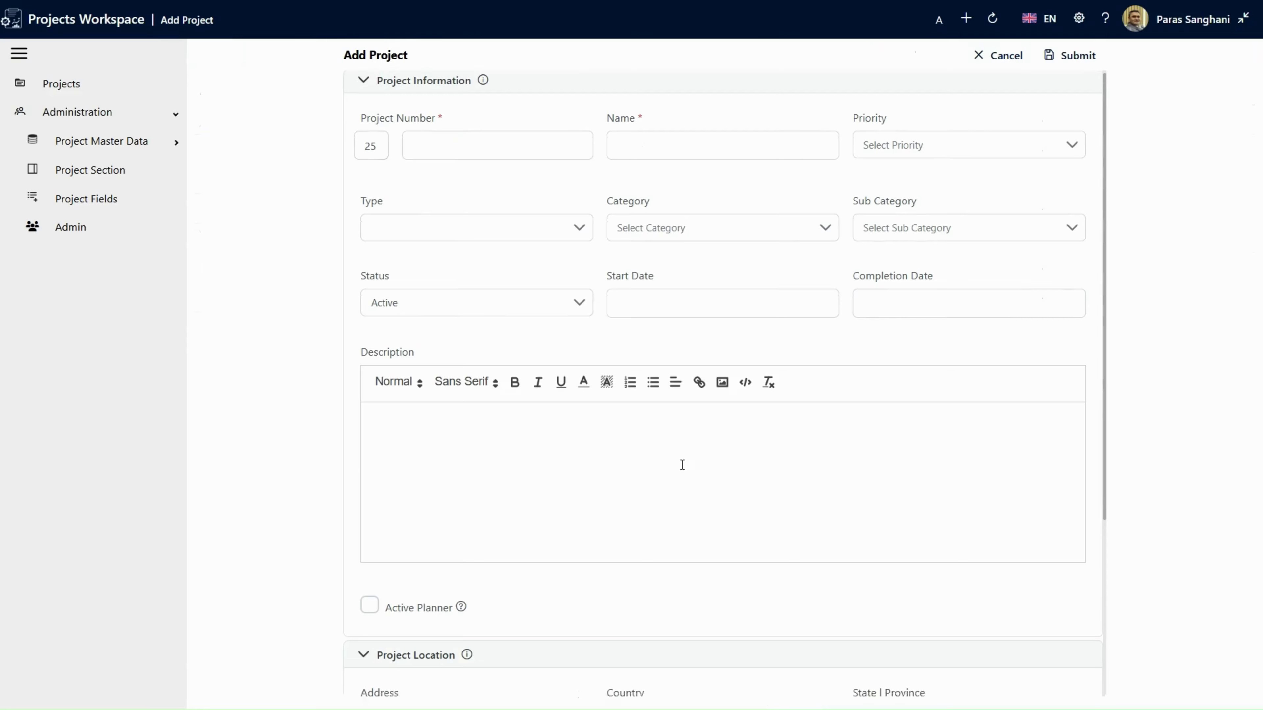
{"action": "scroll", "coordinate": [667, 478], "scroll_direction": "down", "scroll_amount": 5}
{"action": "scroll", "coordinate": [611, 400], "scroll_direction": "up", "scroll_amount": 3}
{"action": "scroll", "coordinate": [611, 399], "scroll_direction": "down", "scroll_amount": 3}
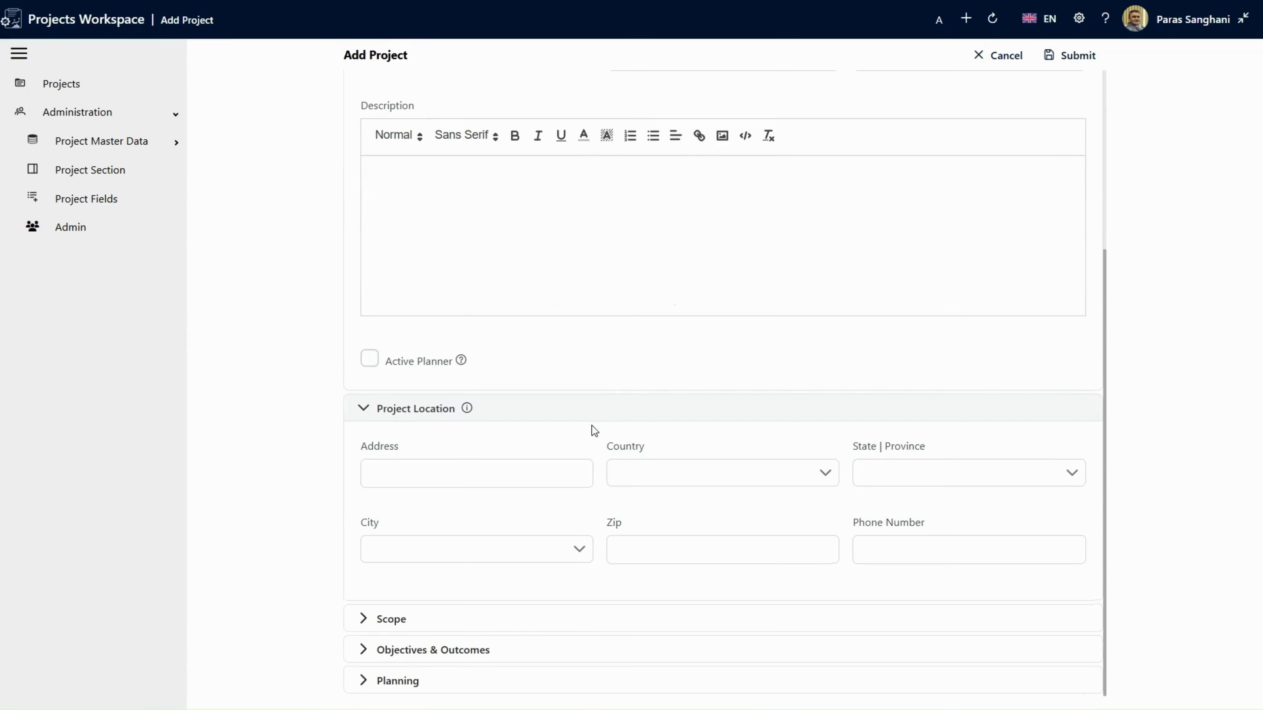
{"action": "scroll", "coordinate": [531, 436], "scroll_direction": "up", "scroll_amount": 5}
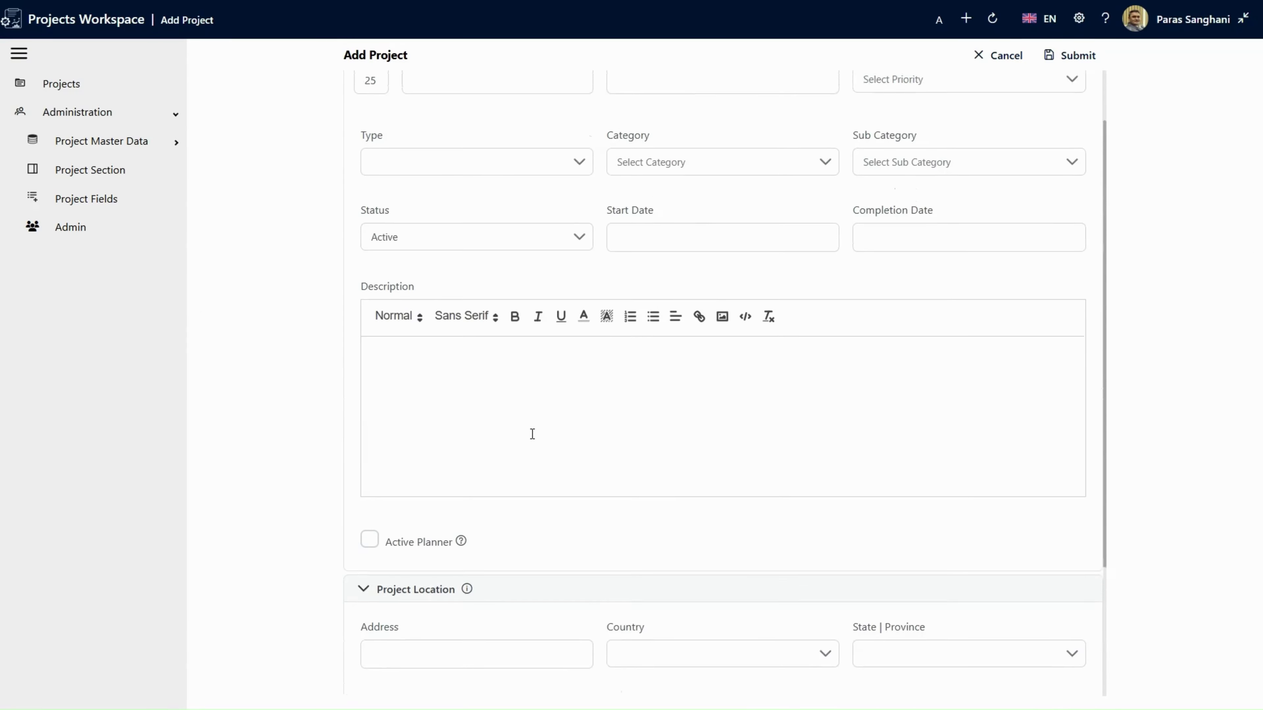
{"action": "left_click", "coordinate": [999, 55]}
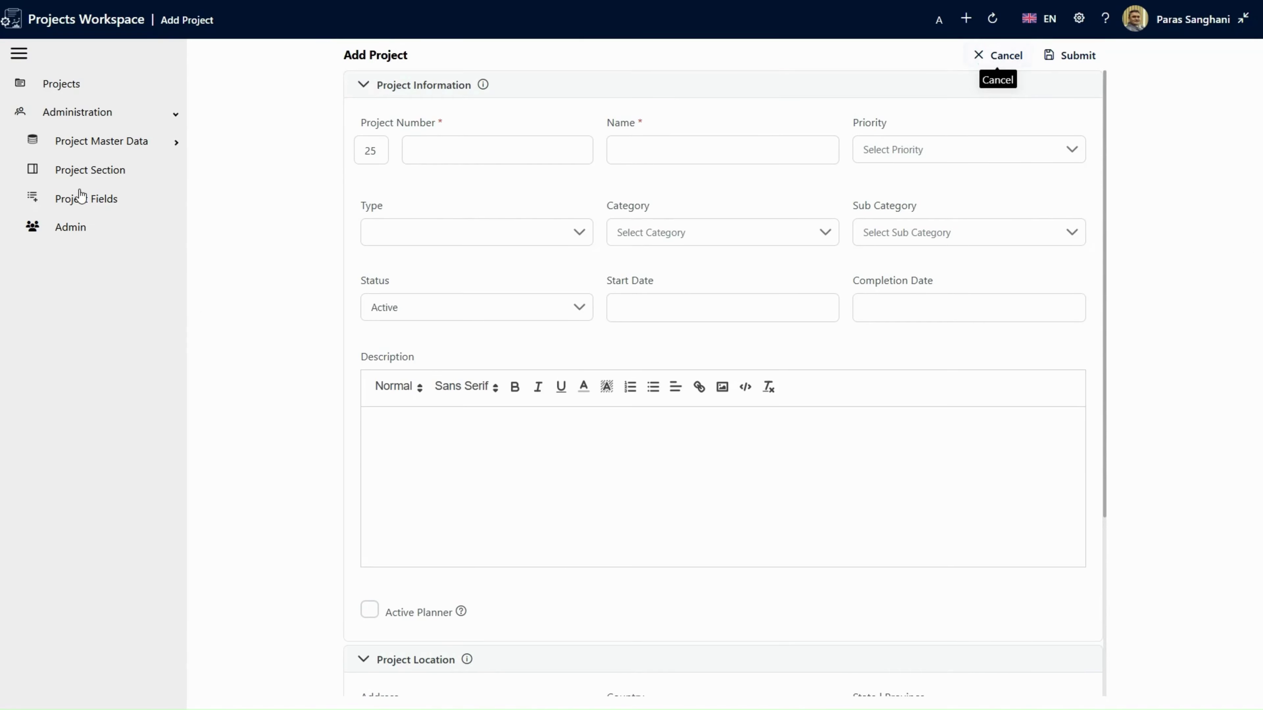
Expand the project master data and view the Category, Status, Type and Priority lists.
{"action": "left_click", "coordinate": [153, 150]}
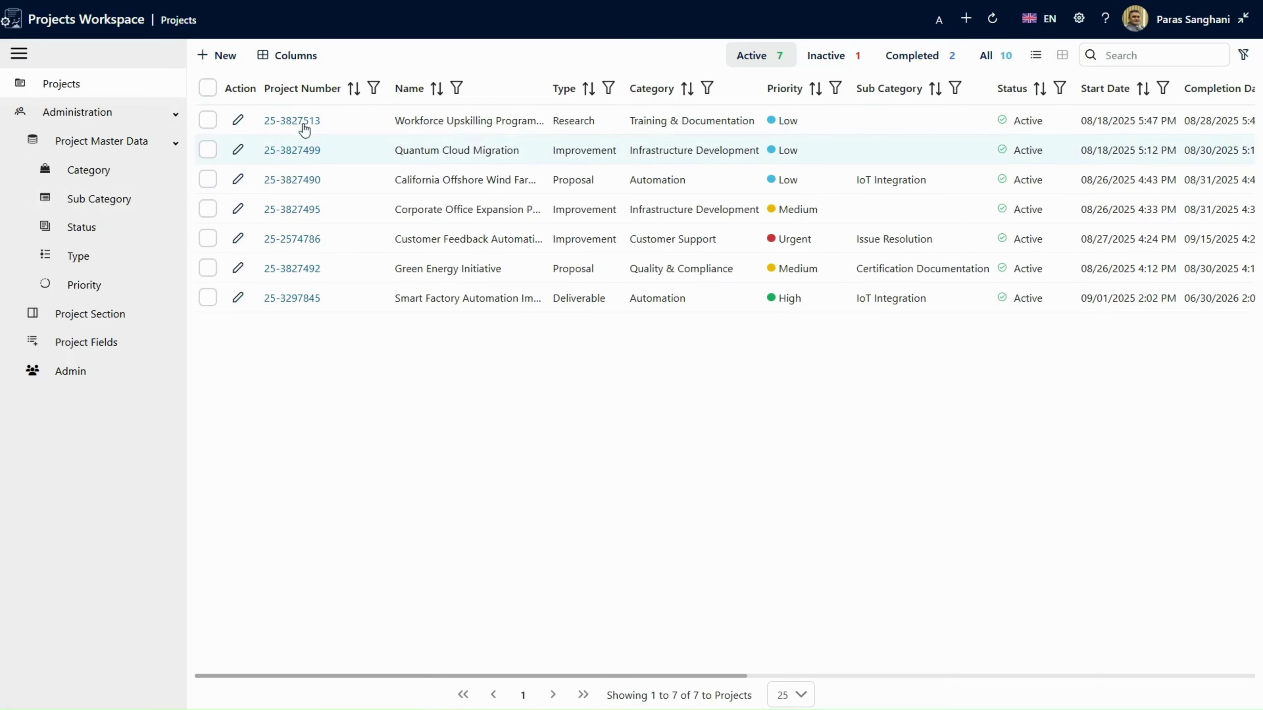
{"action": "left_click", "coordinate": [111, 167]}
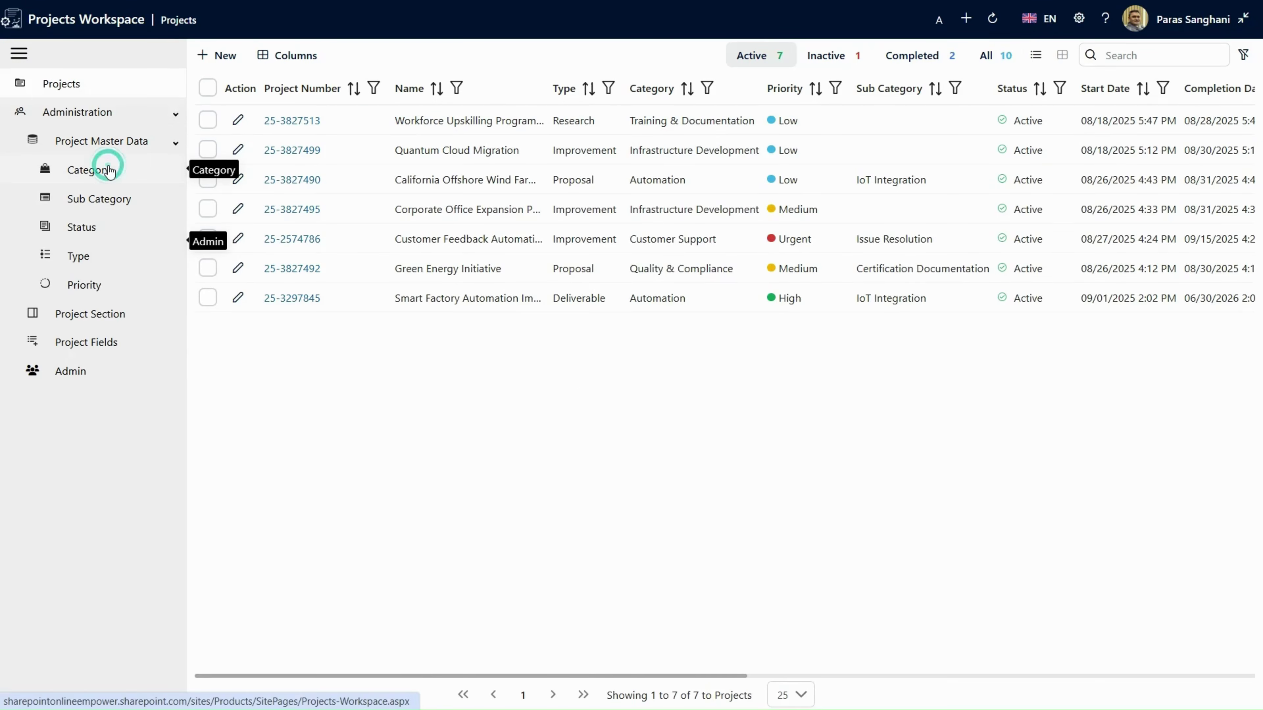
{"action": "left_click", "coordinate": [102, 220]}
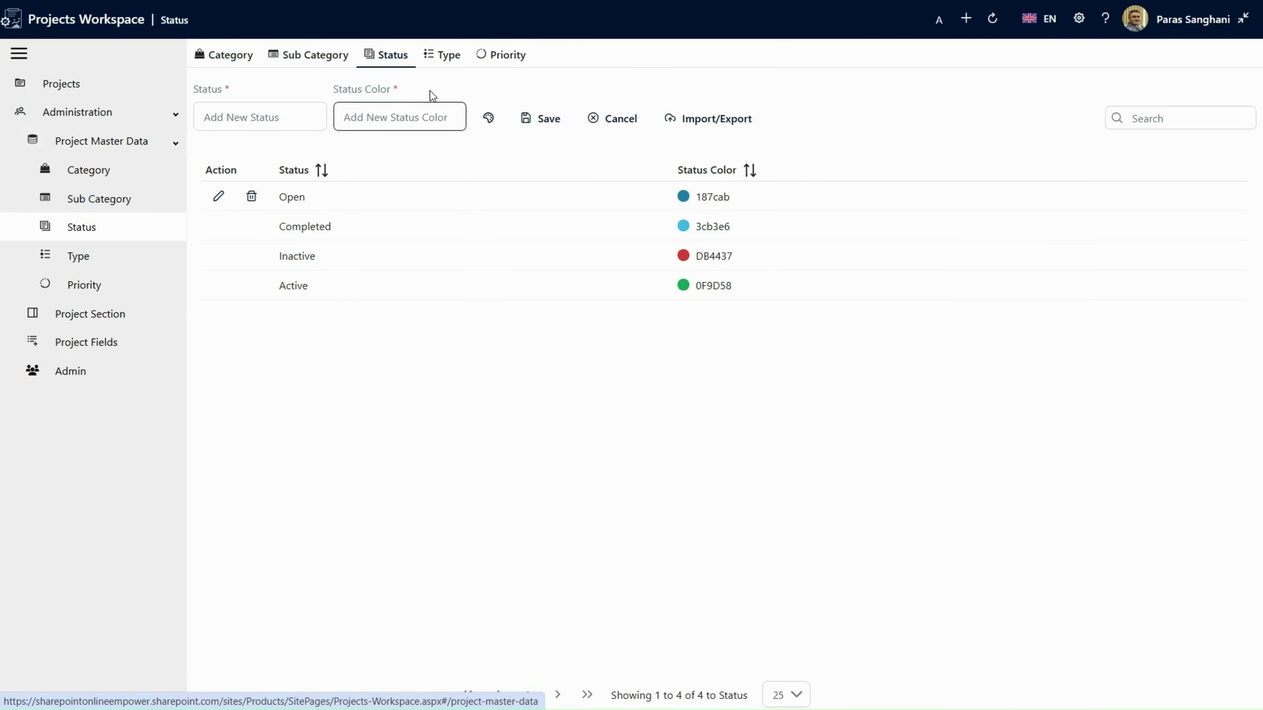
{"action": "left_click", "coordinate": [438, 56]}
{"action": "left_click", "coordinate": [509, 64]}
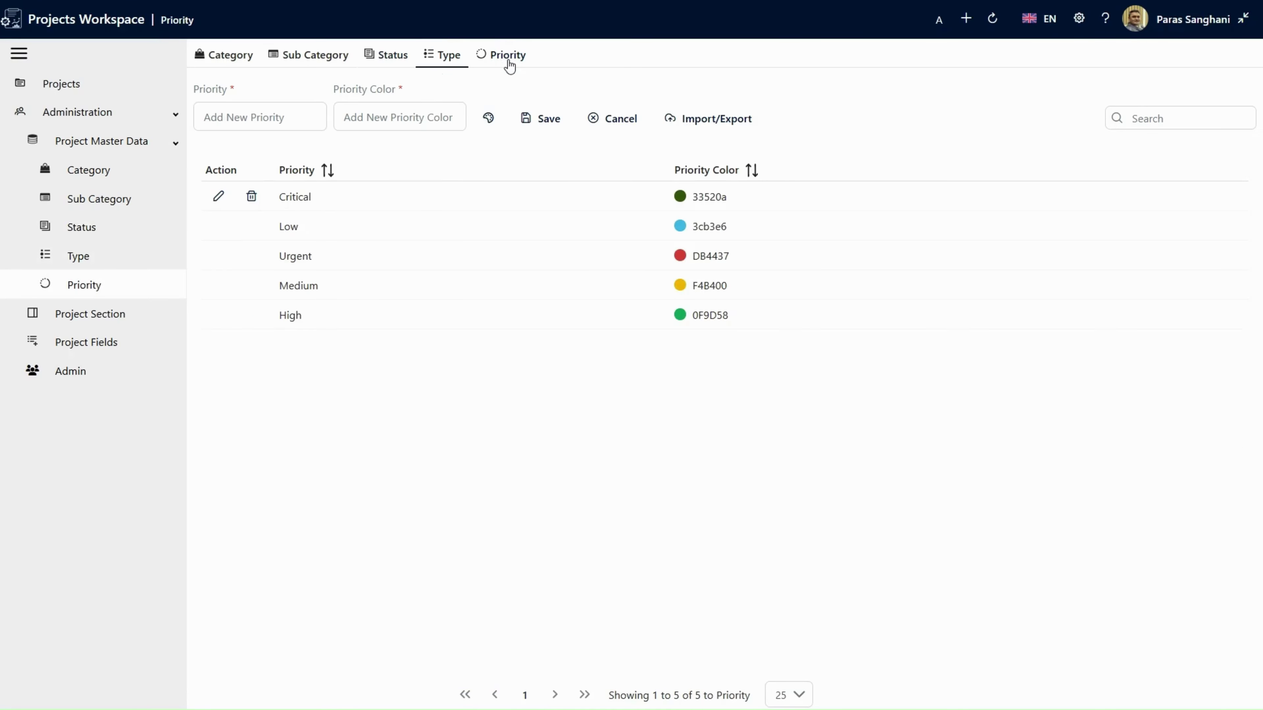
View the Project Section and Project Fields lists and the Admin group's member list.
{"action": "left_click", "coordinate": [82, 324]}
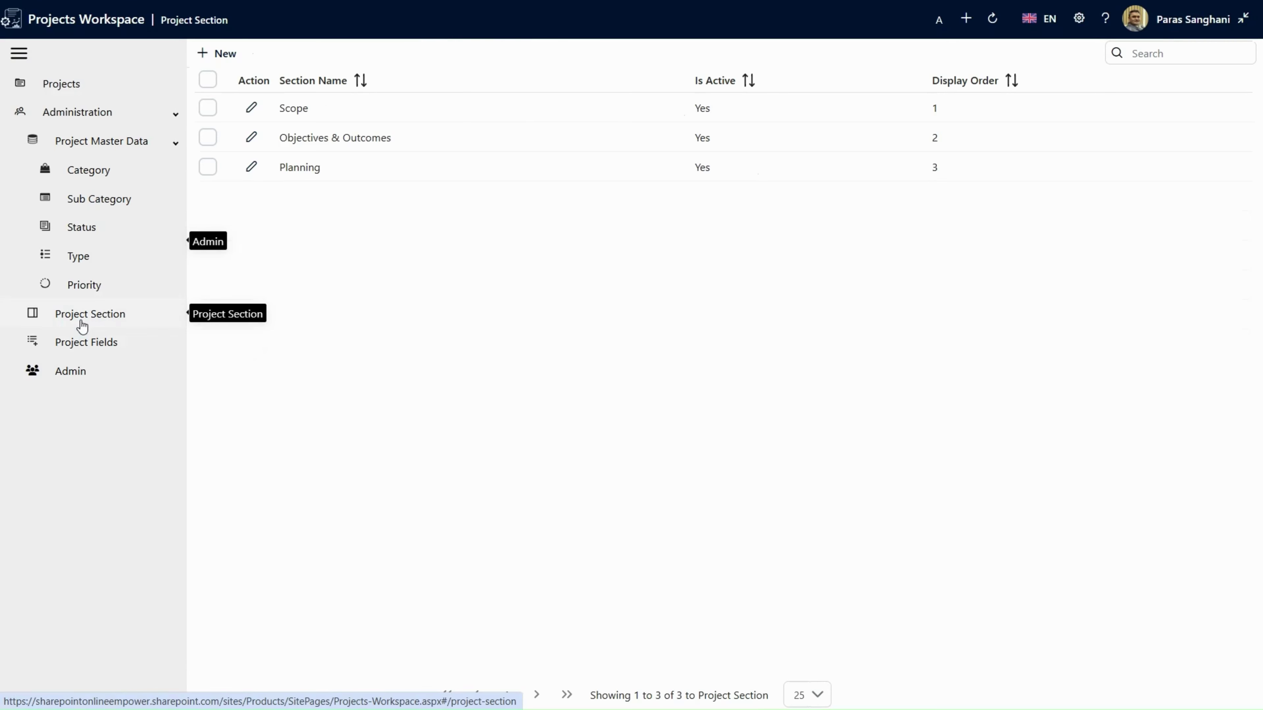
{"action": "left_click", "coordinate": [85, 352]}
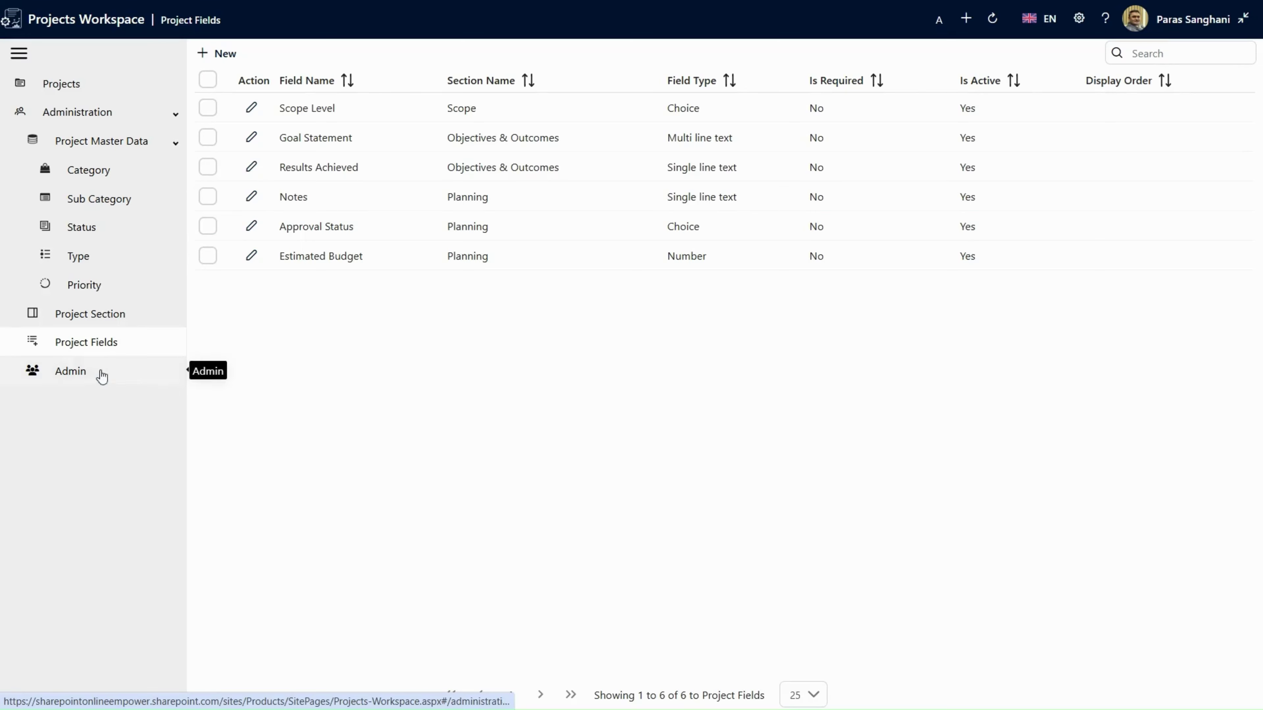
{"action": "left_click", "coordinate": [78, 381]}
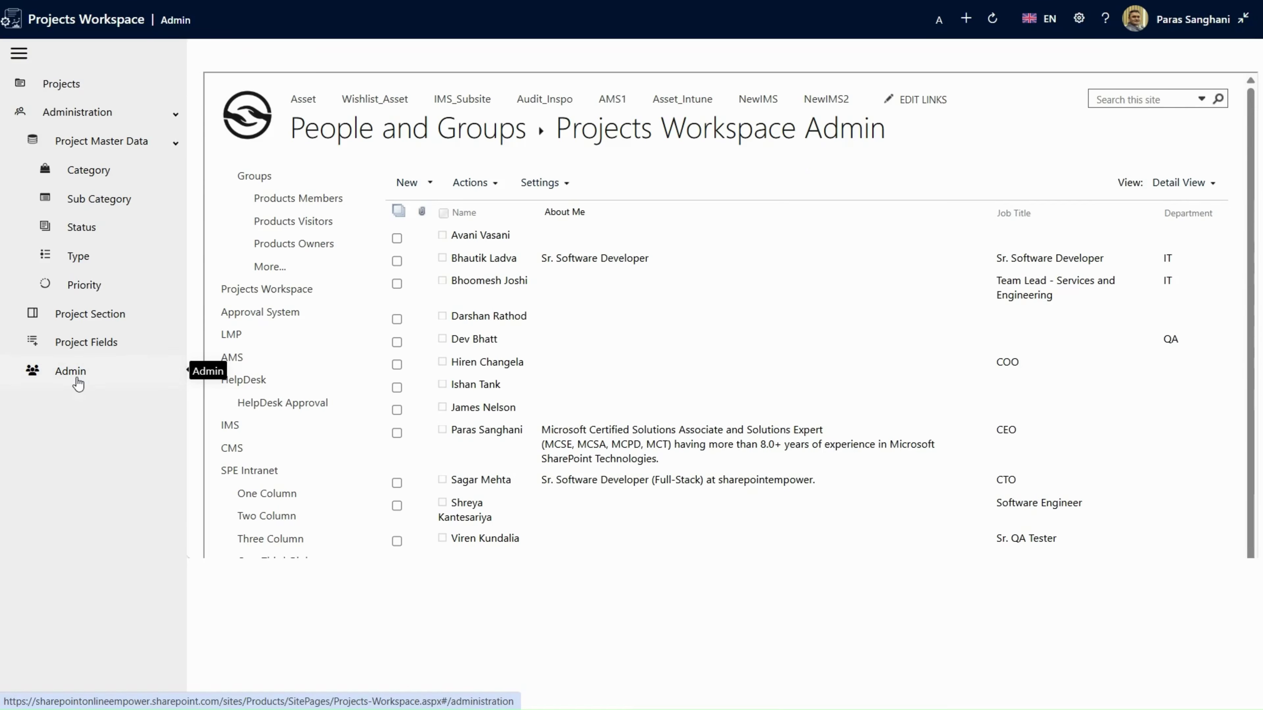
Return to the projects list and open the details of the Smart Factory Automation Implementation project.
{"action": "left_click", "coordinate": [92, 83]}
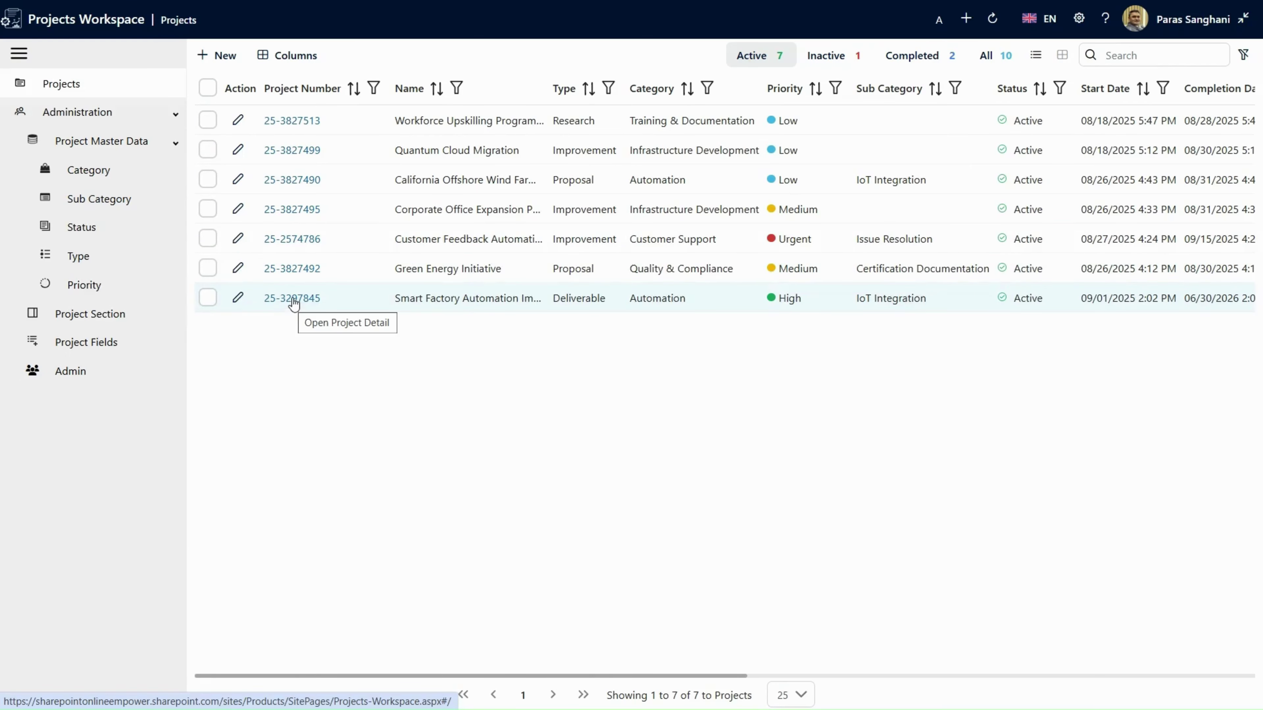
{"action": "left_click", "coordinate": [293, 299]}
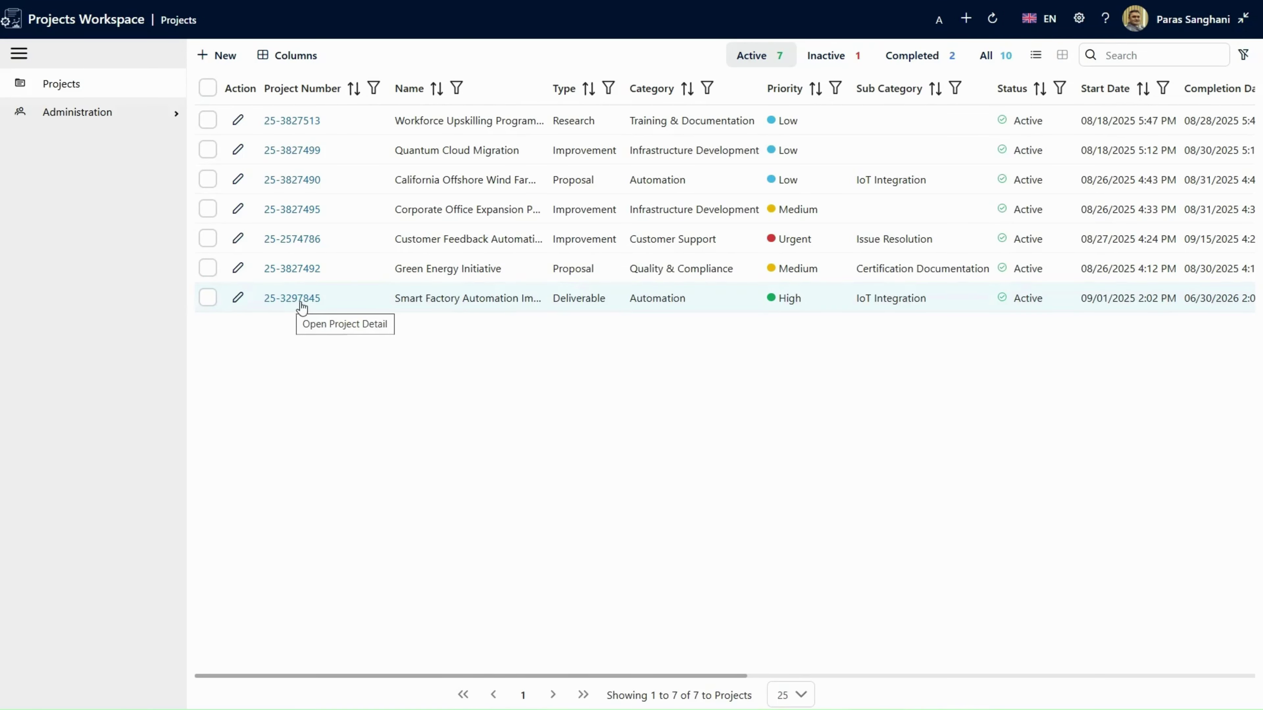
{"action": "left_click", "coordinate": [282, 298]}
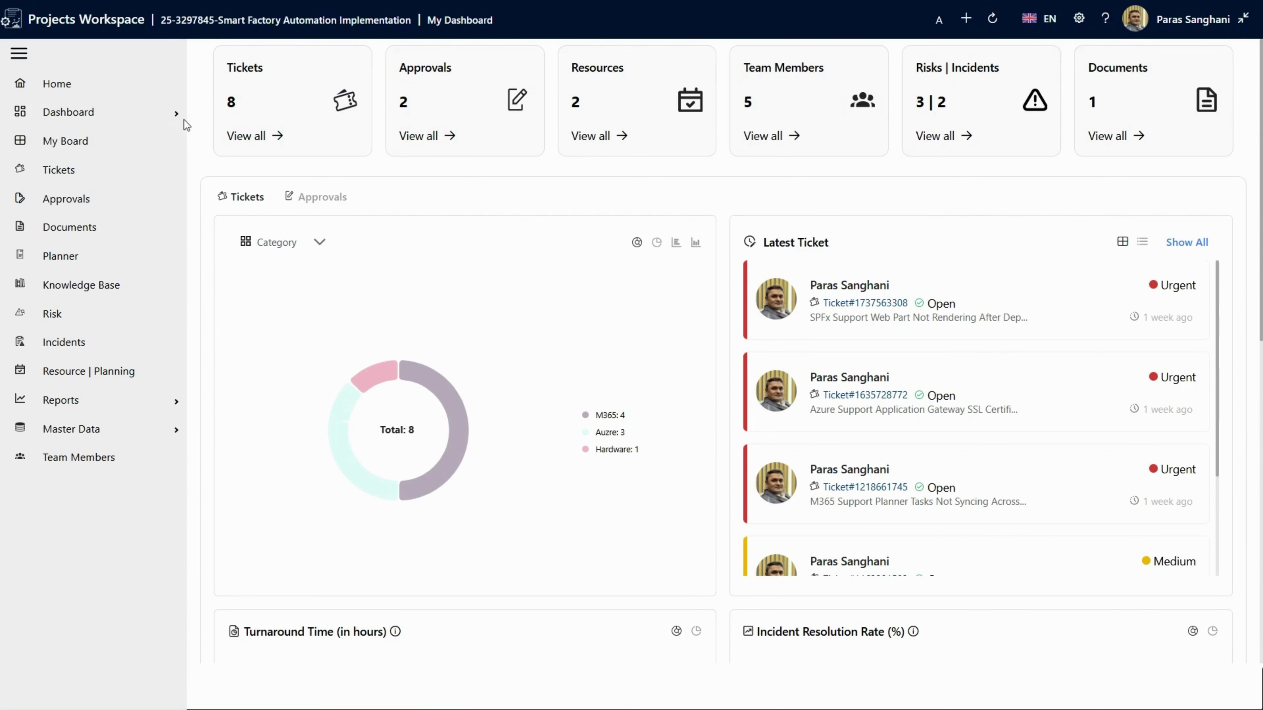
Open My Dashboard and examine the ticket grouping options and the approvals charts.
{"action": "left_click", "coordinate": [173, 113]}
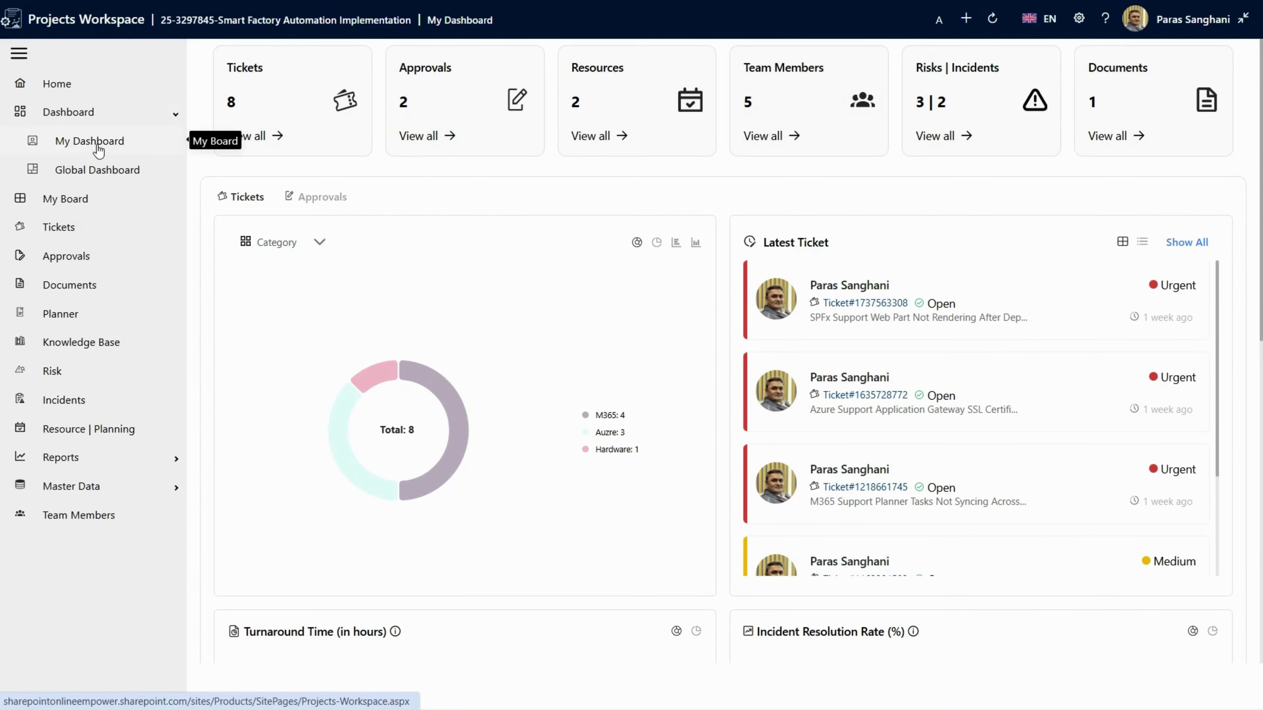
{"action": "left_click", "coordinate": [87, 149]}
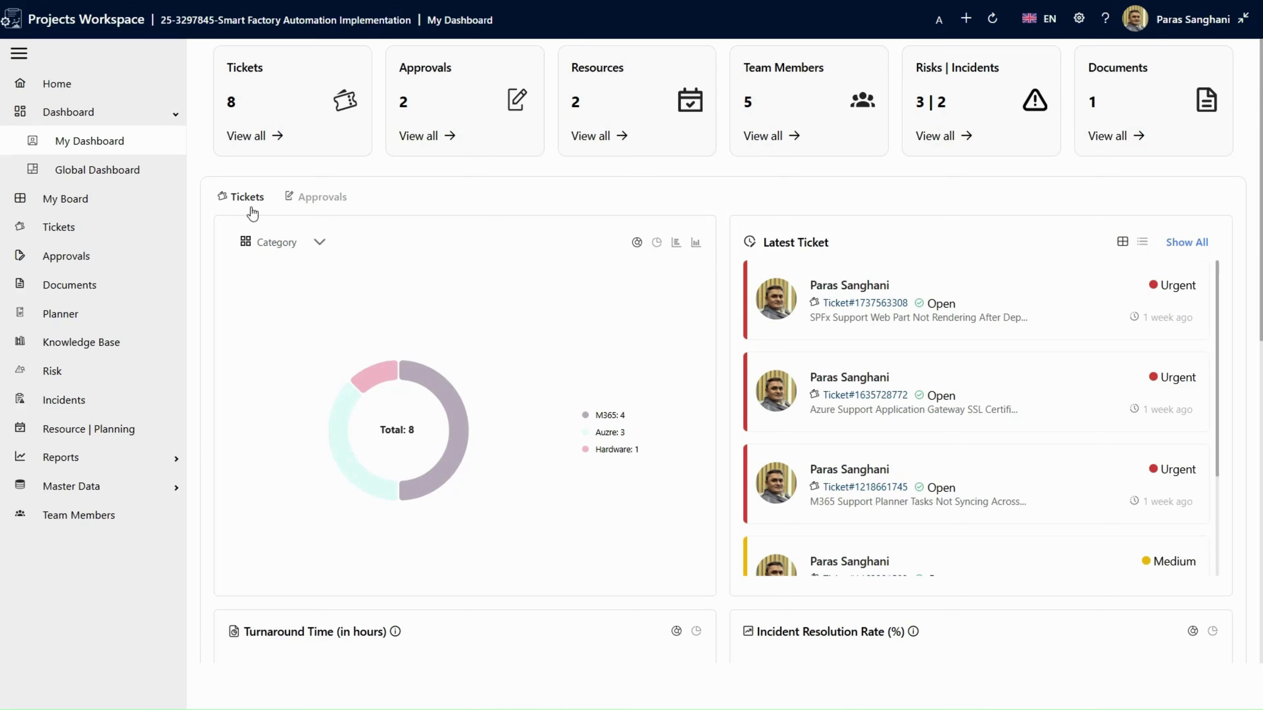
{"action": "left_click", "coordinate": [320, 244]}
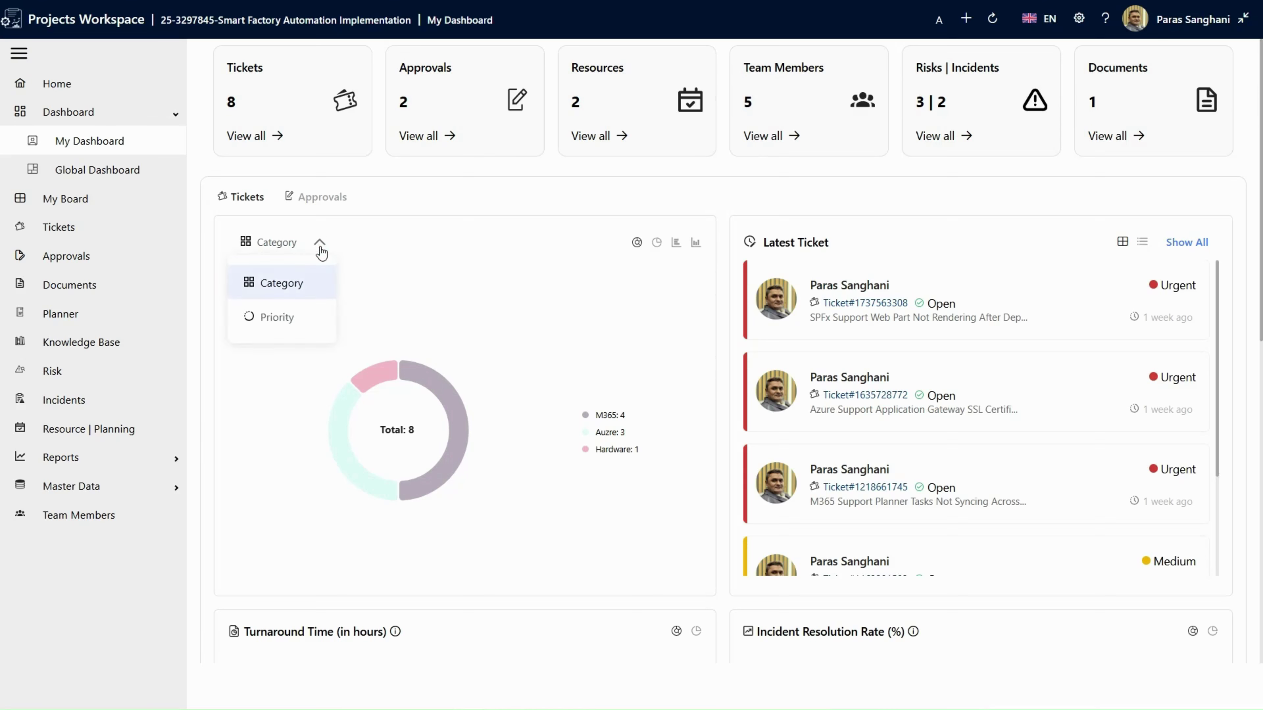
{"action": "left_click", "coordinate": [321, 195]}
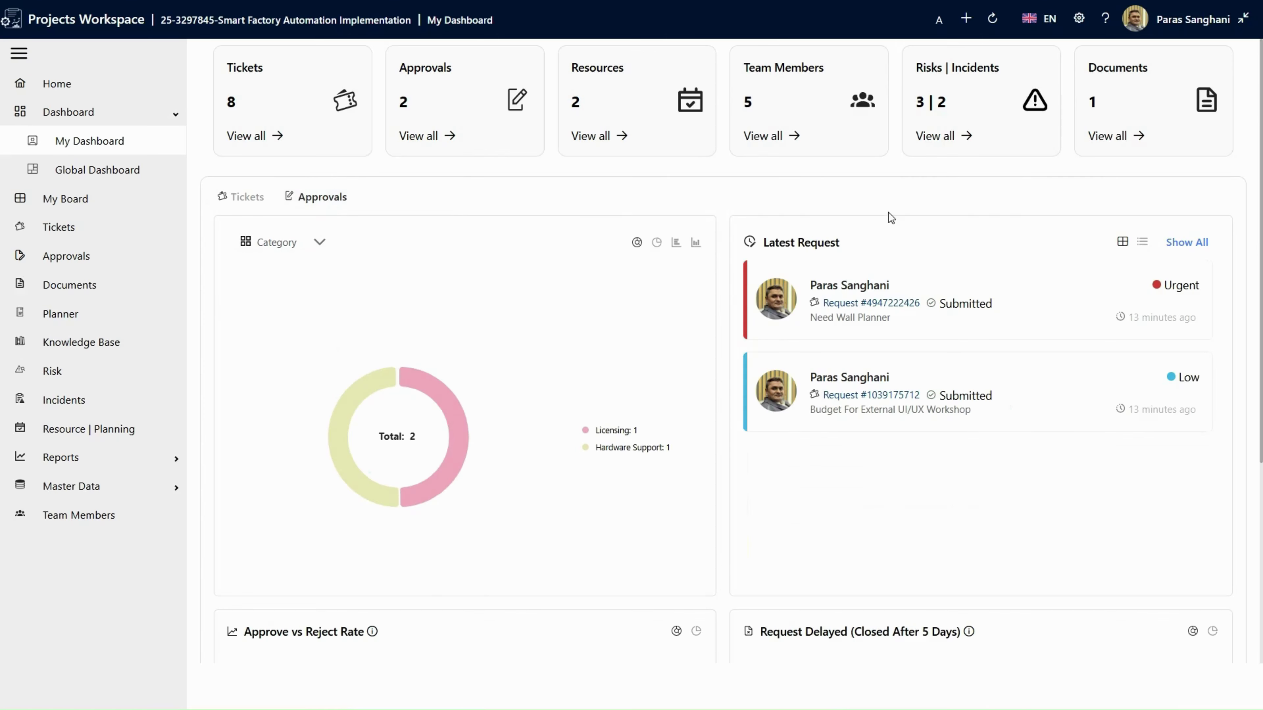
{"action": "scroll", "coordinate": [1079, 489], "scroll_direction": "down", "scroll_amount": 5}
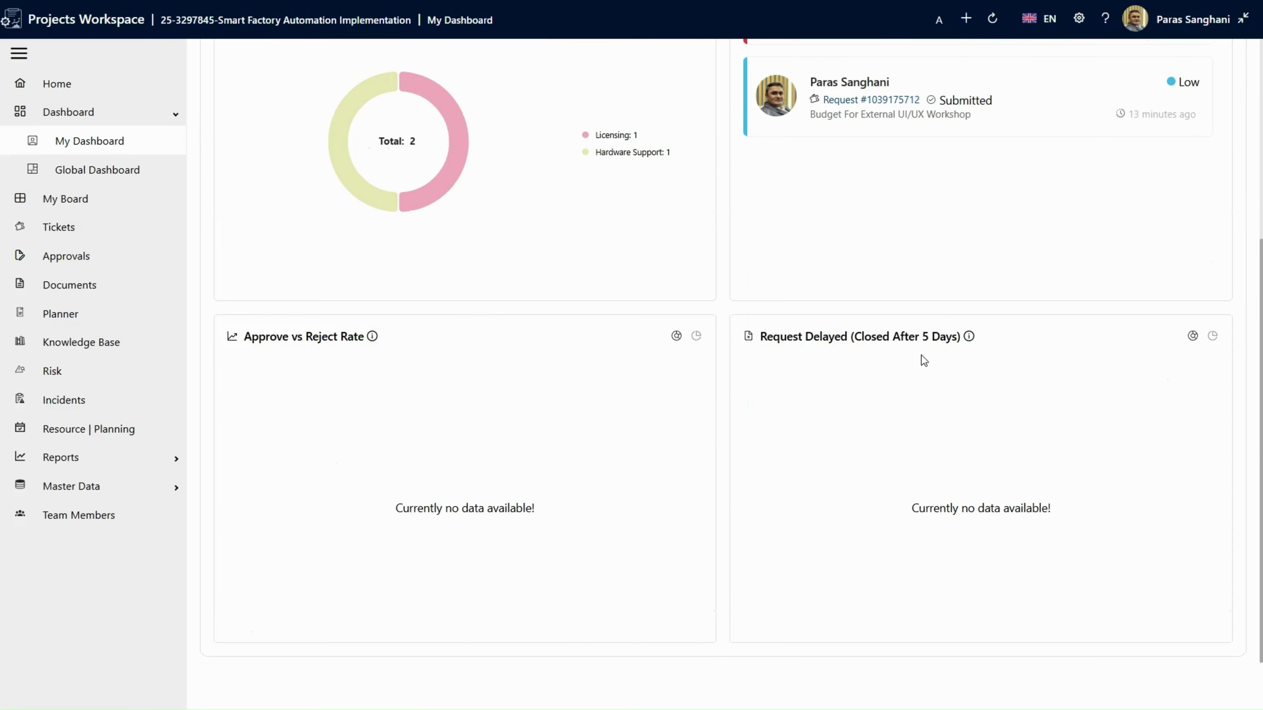
{"action": "scroll", "coordinate": [1071, 393], "scroll_direction": "up", "scroll_amount": 5}
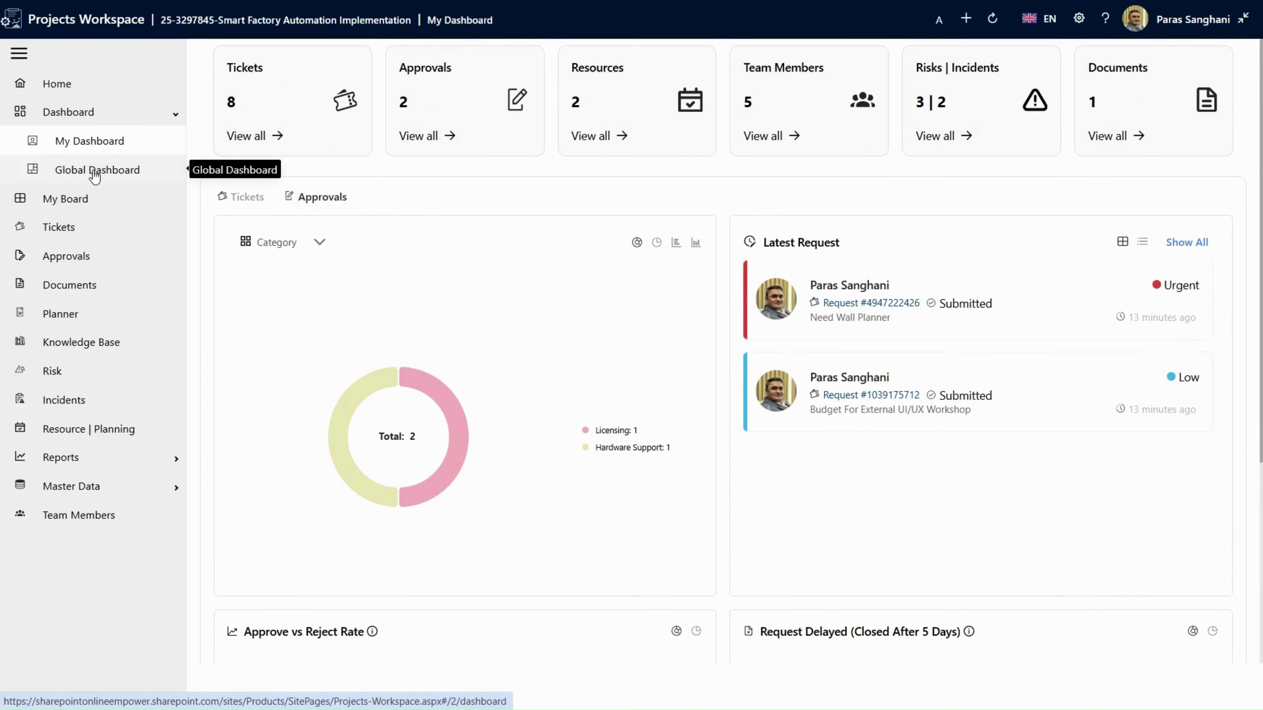
View the project's Global Dashboard and the tickets and approvals boards of My Board.
{"action": "left_click", "coordinate": [71, 176]}
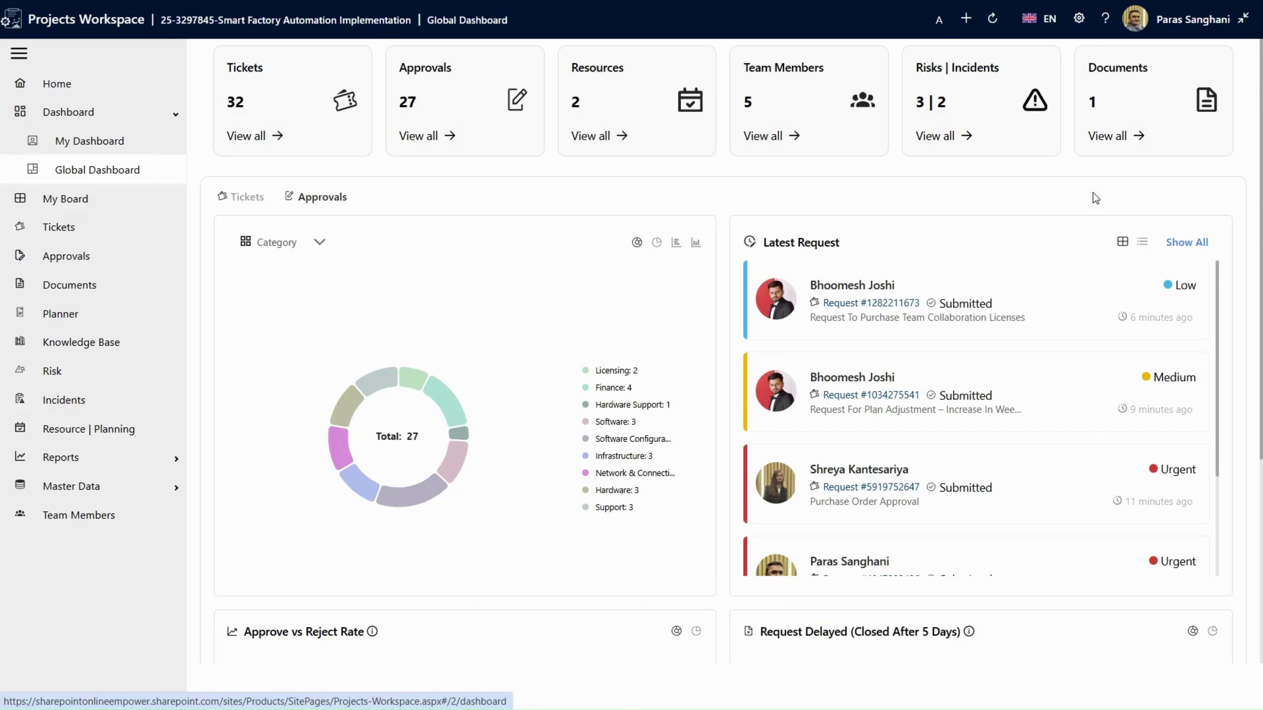
{"action": "left_click", "coordinate": [99, 202]}
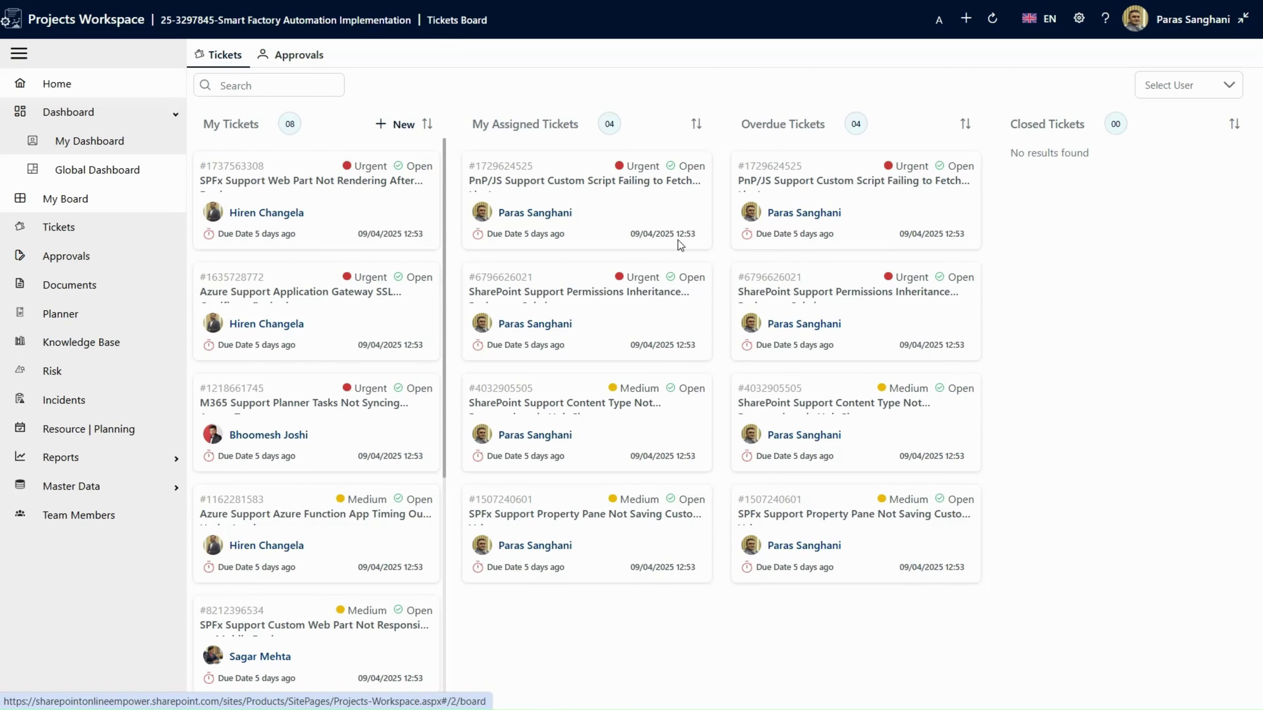
{"action": "left_click", "coordinate": [297, 59]}
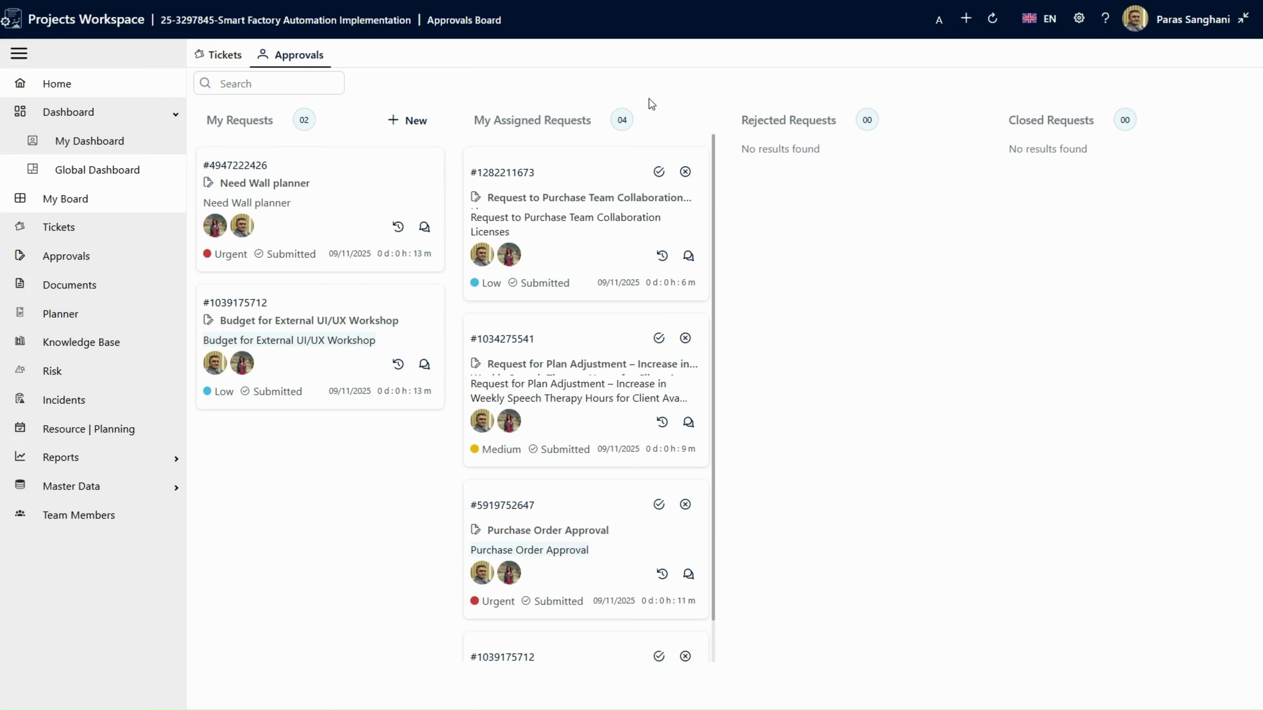
View the project's ticket lists: My Tickets, My Assigned Tickets and All Tickets.
{"action": "left_click", "coordinate": [87, 234]}
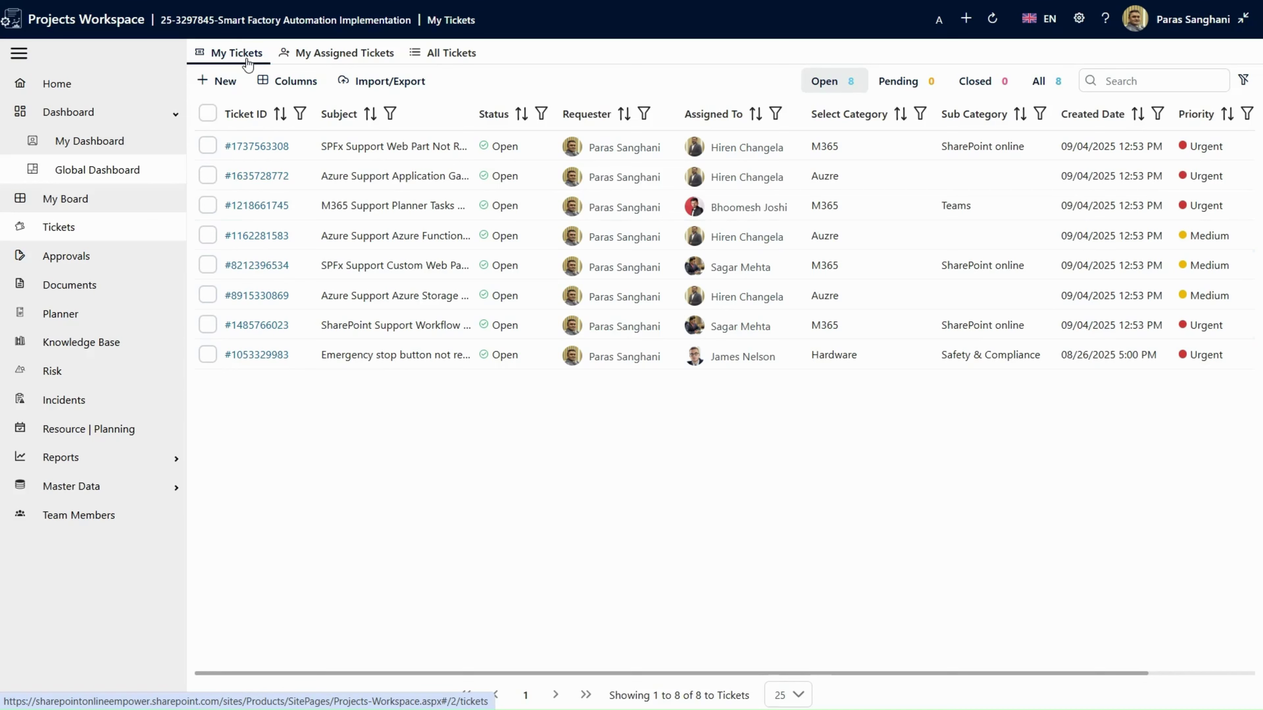
{"action": "left_click", "coordinate": [313, 54]}
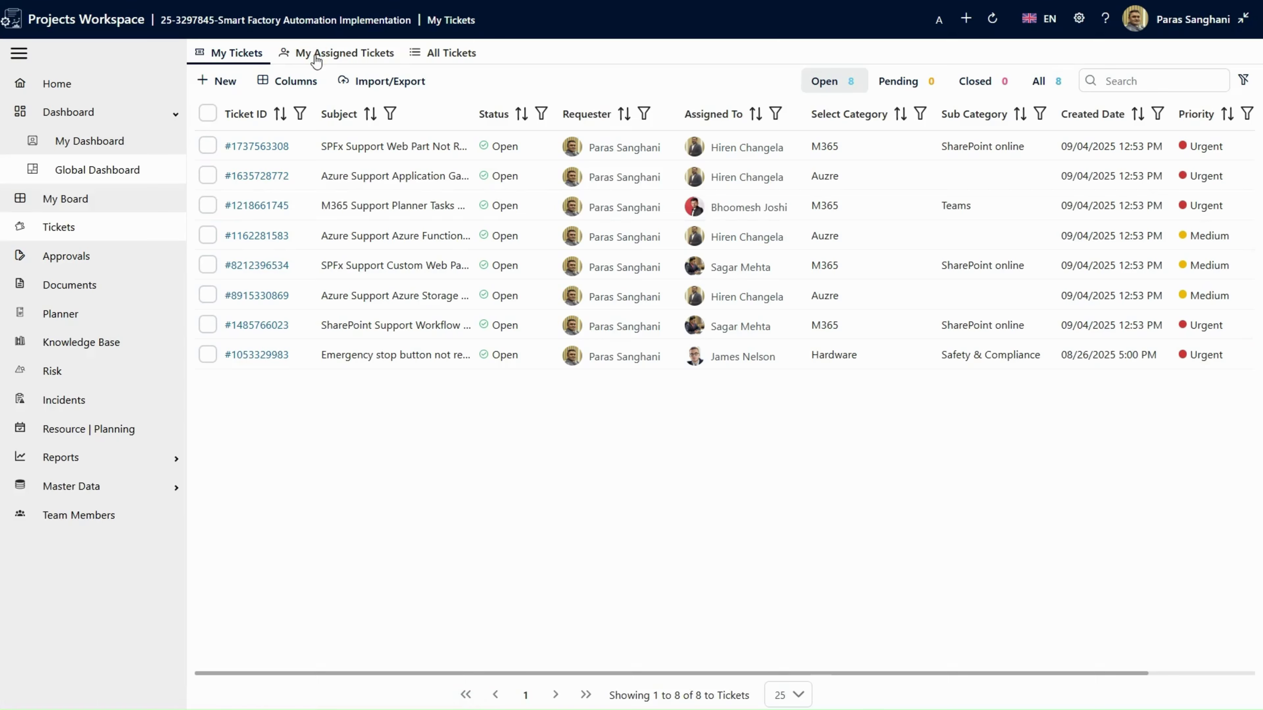
{"action": "left_click", "coordinate": [449, 63]}
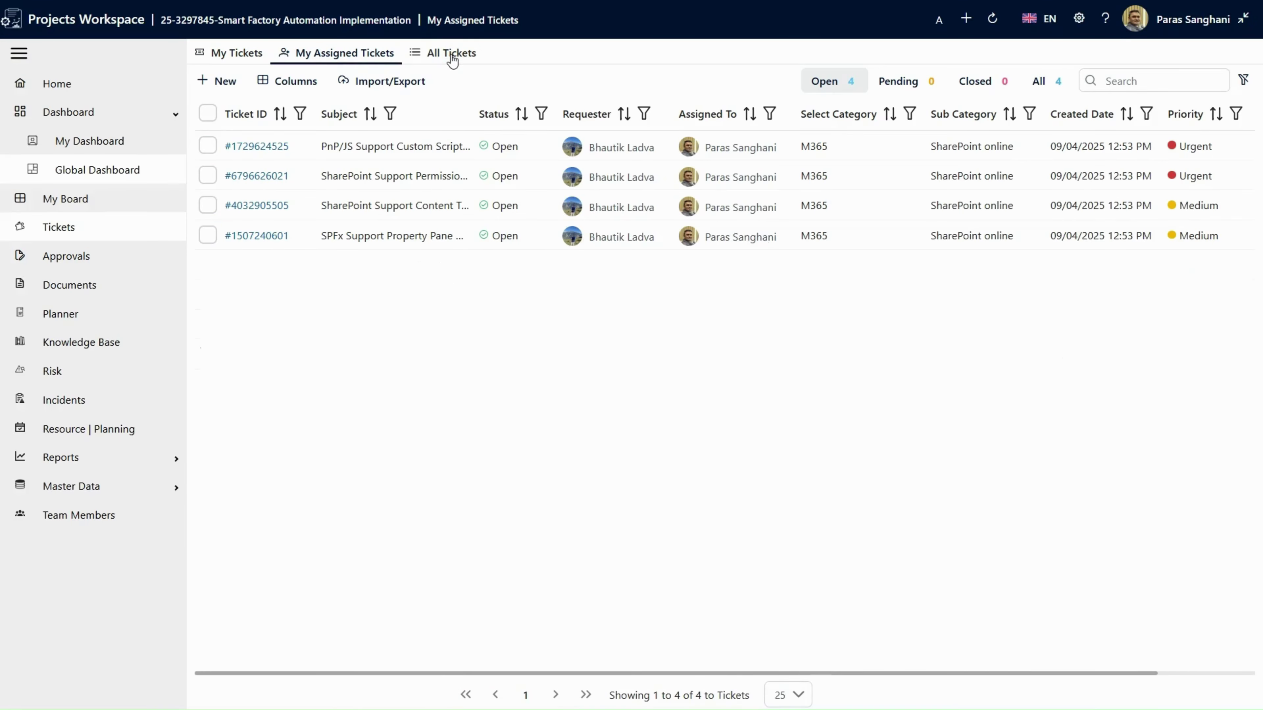
{"action": "left_click", "coordinate": [231, 59]}
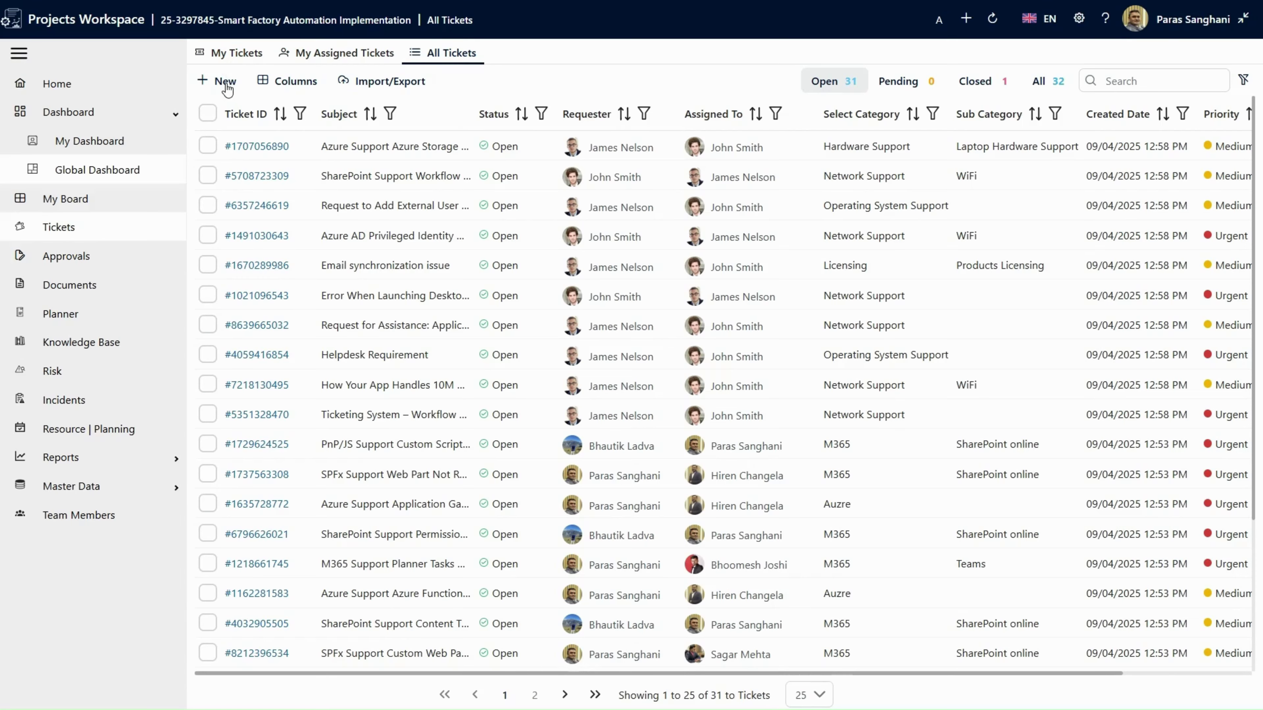
View the blank new-ticket form and open the project's approval requests list.
{"action": "left_click", "coordinate": [221, 82]}
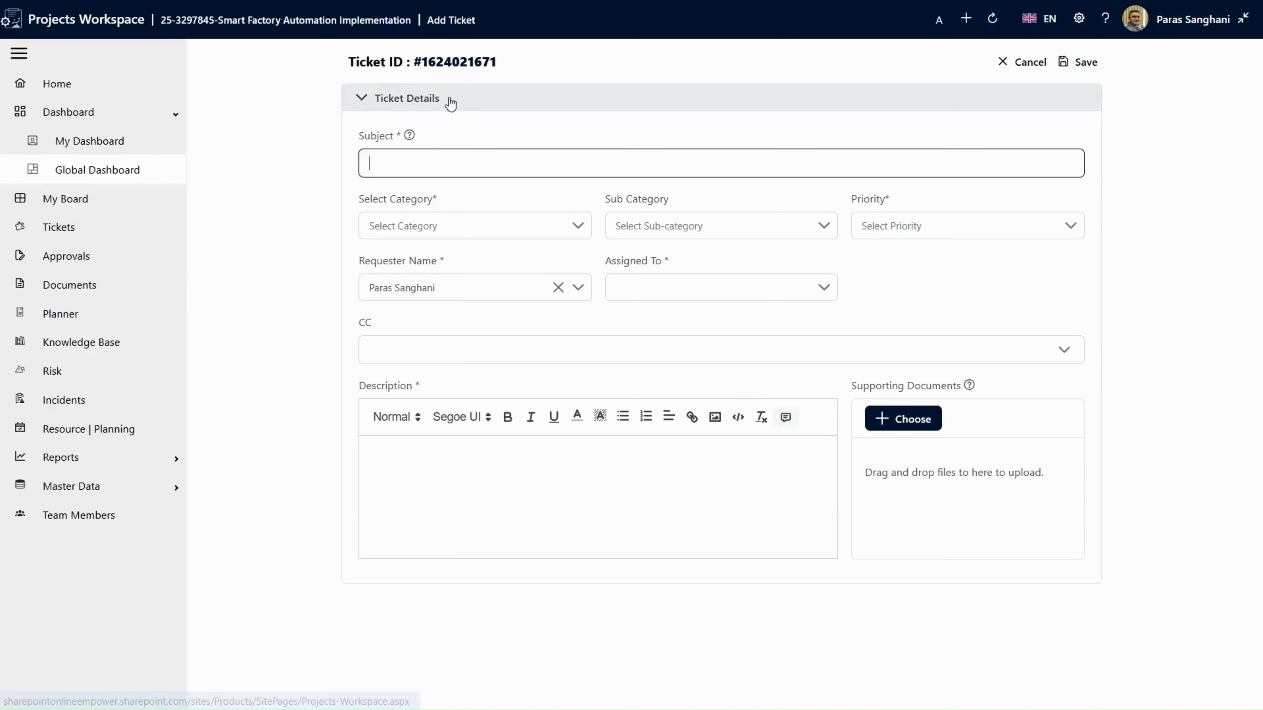
{"action": "left_click", "coordinate": [92, 259]}
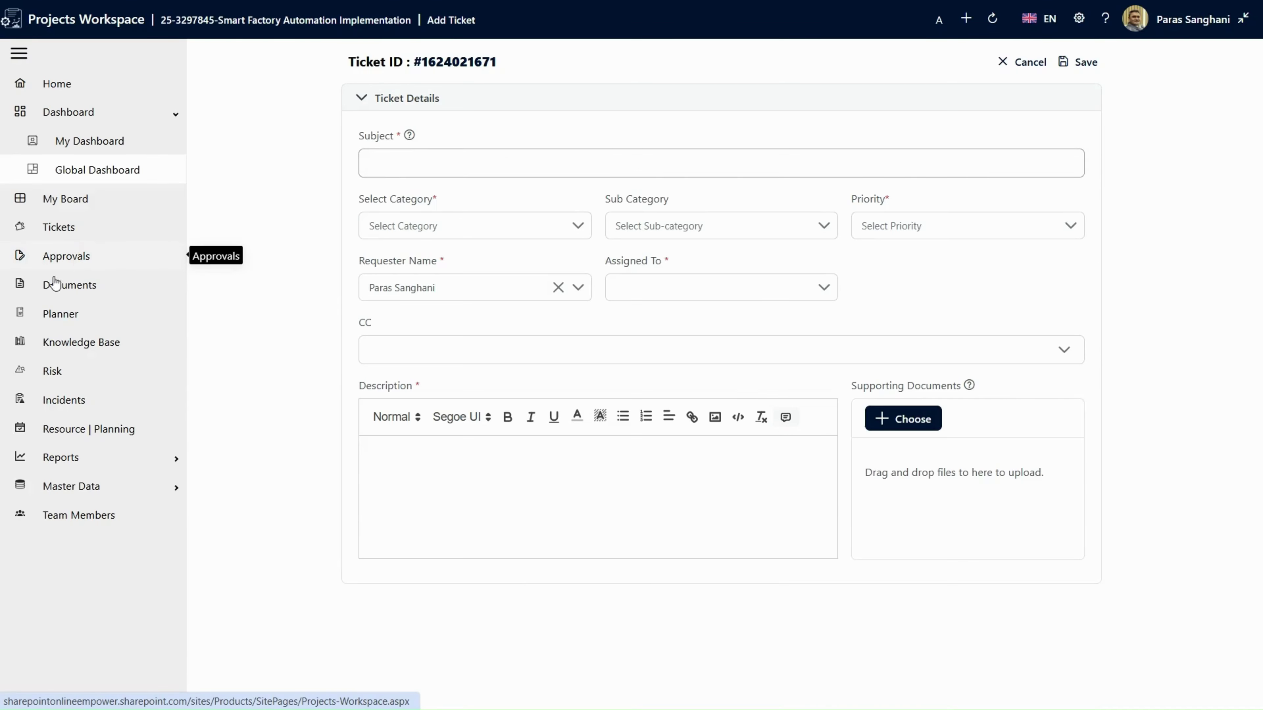
{"action": "left_click", "coordinate": [75, 263]}
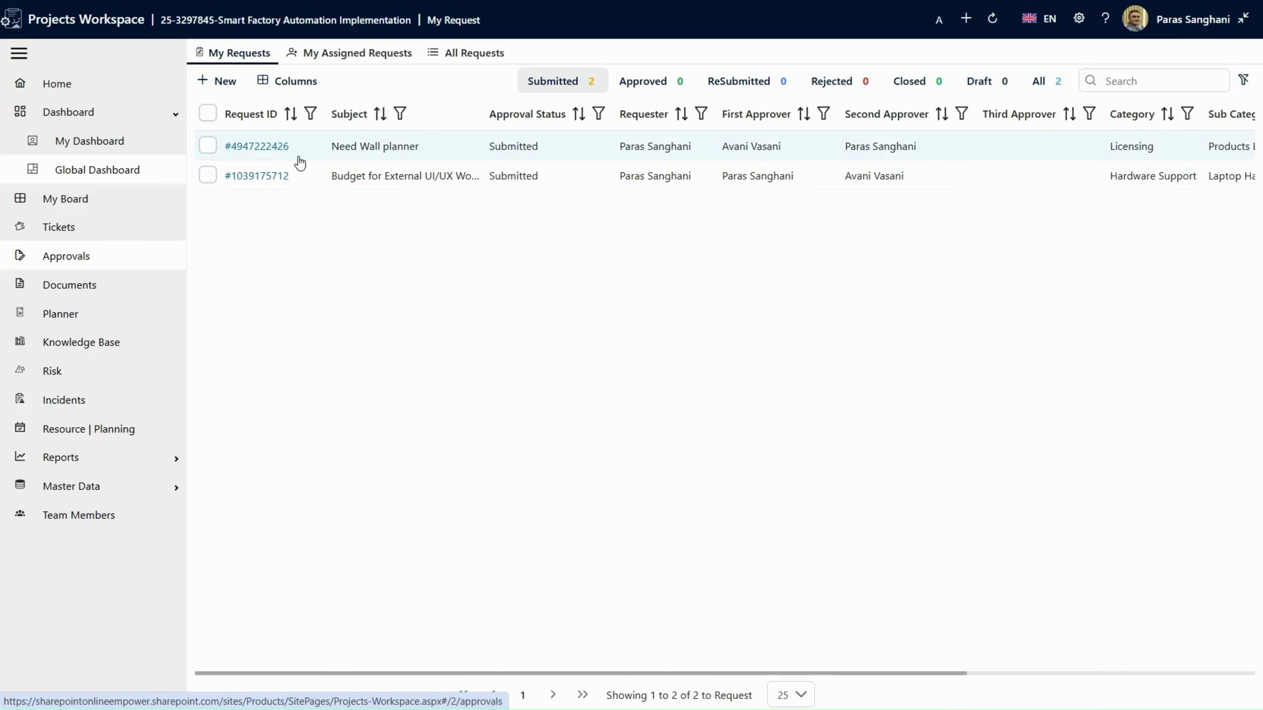
View the full details of the Need Wall planner request and the list of assigned approval requests.
{"action": "left_click", "coordinate": [258, 147]}
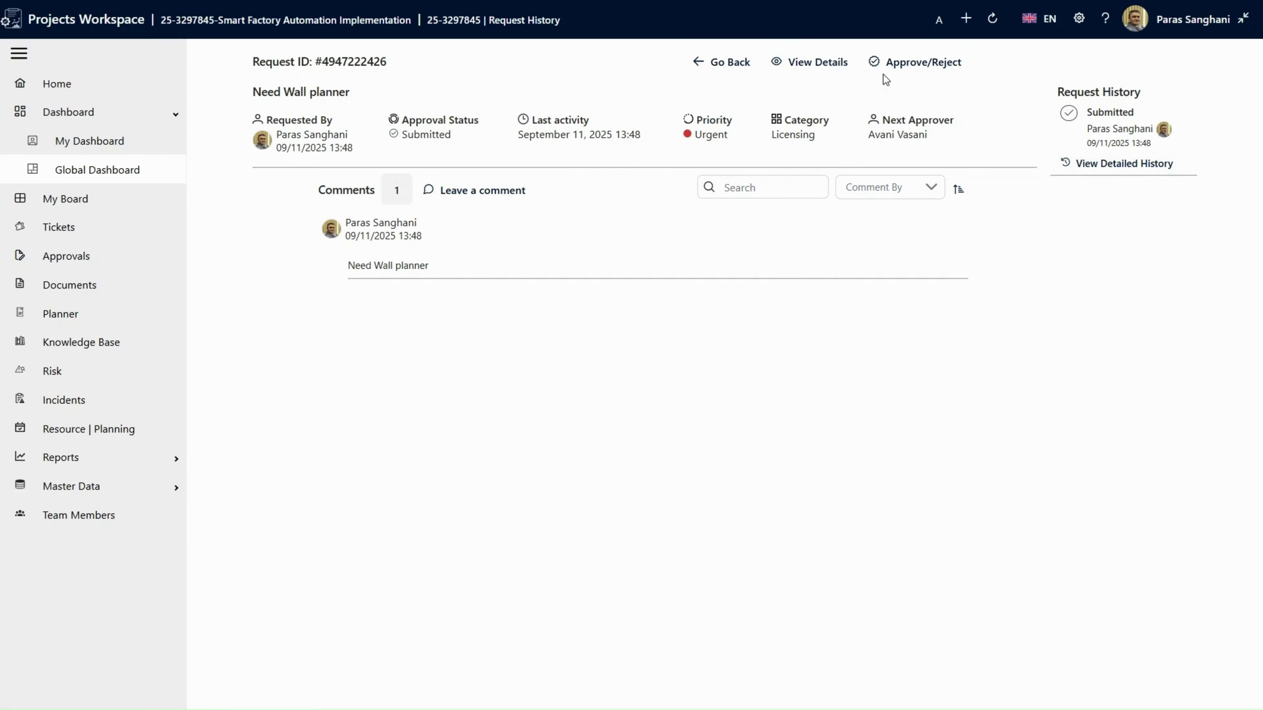
{"action": "left_click", "coordinate": [827, 64]}
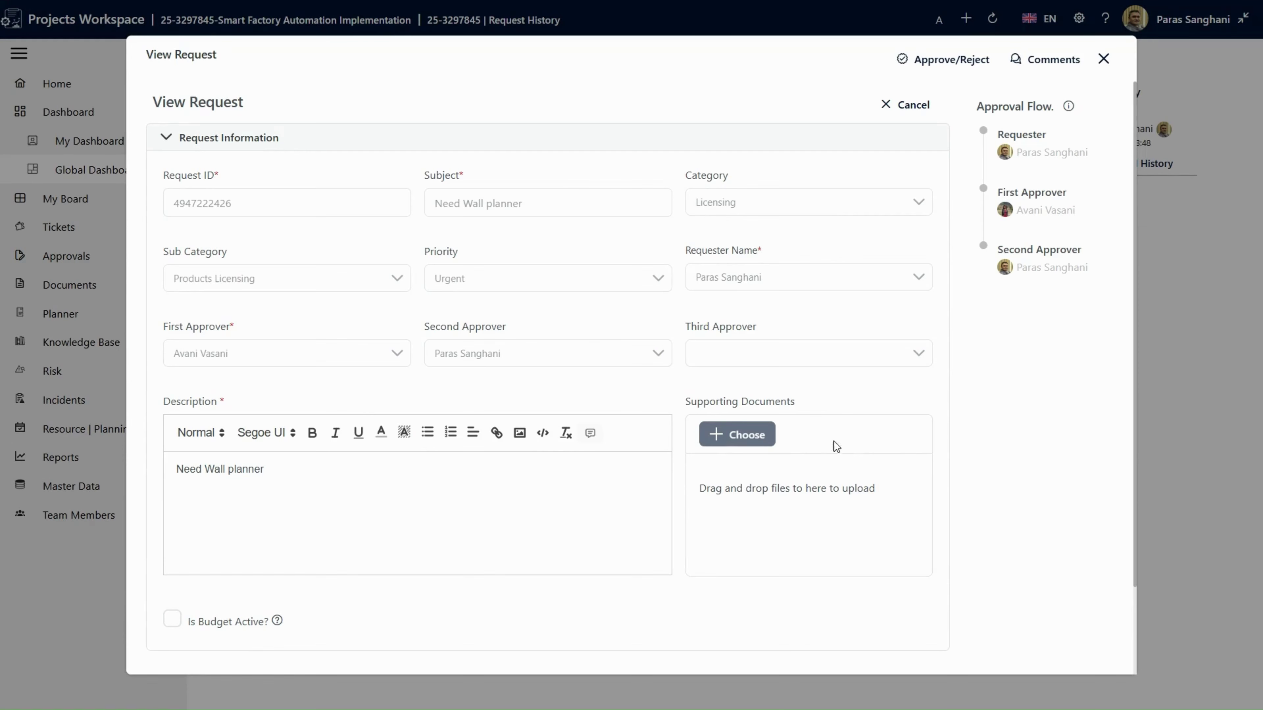
{"action": "left_click", "coordinate": [1104, 58]}
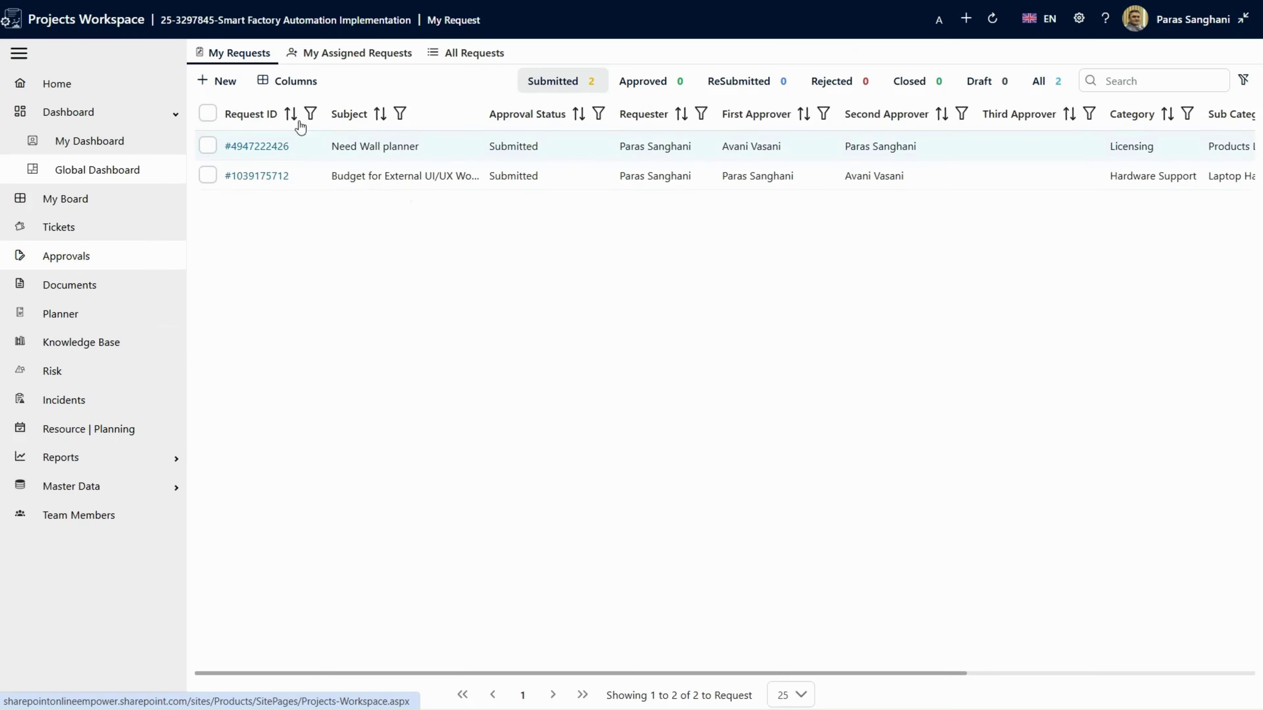
{"action": "left_click", "coordinate": [341, 49]}
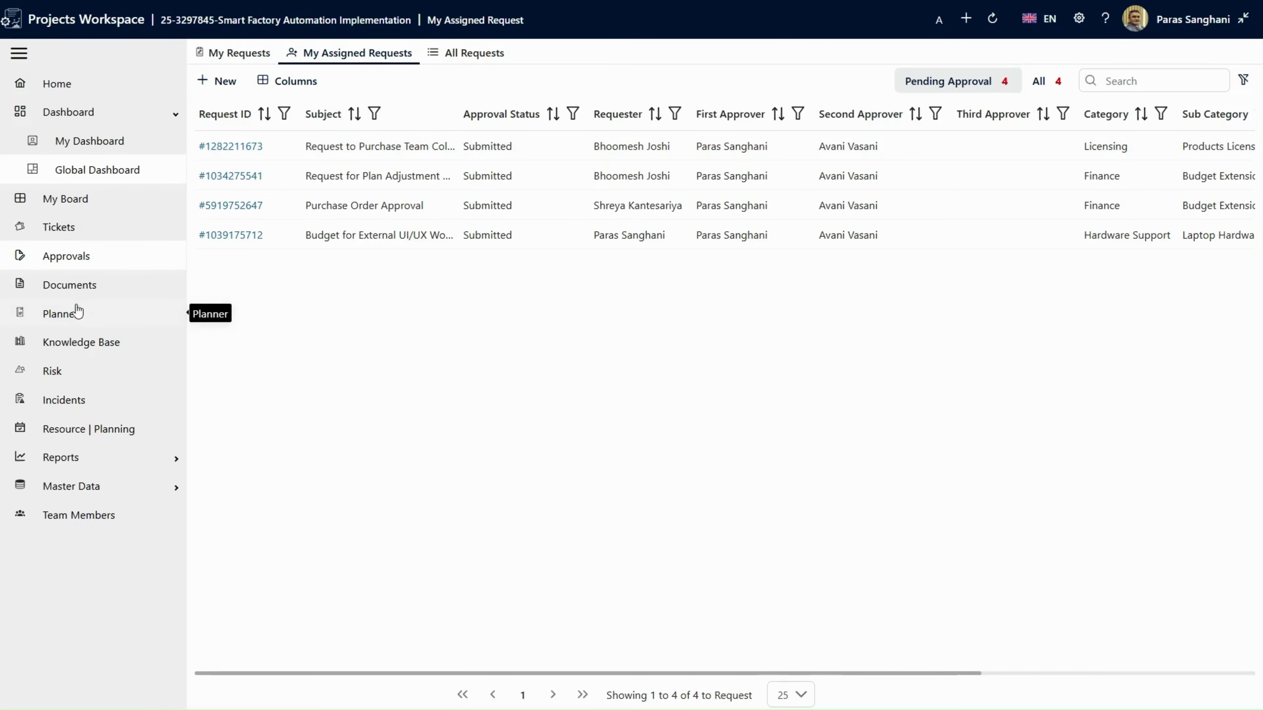
Open the project's Documents library in Tiles view and browse the contents of the project folder.
{"action": "left_click", "coordinate": [87, 290]}
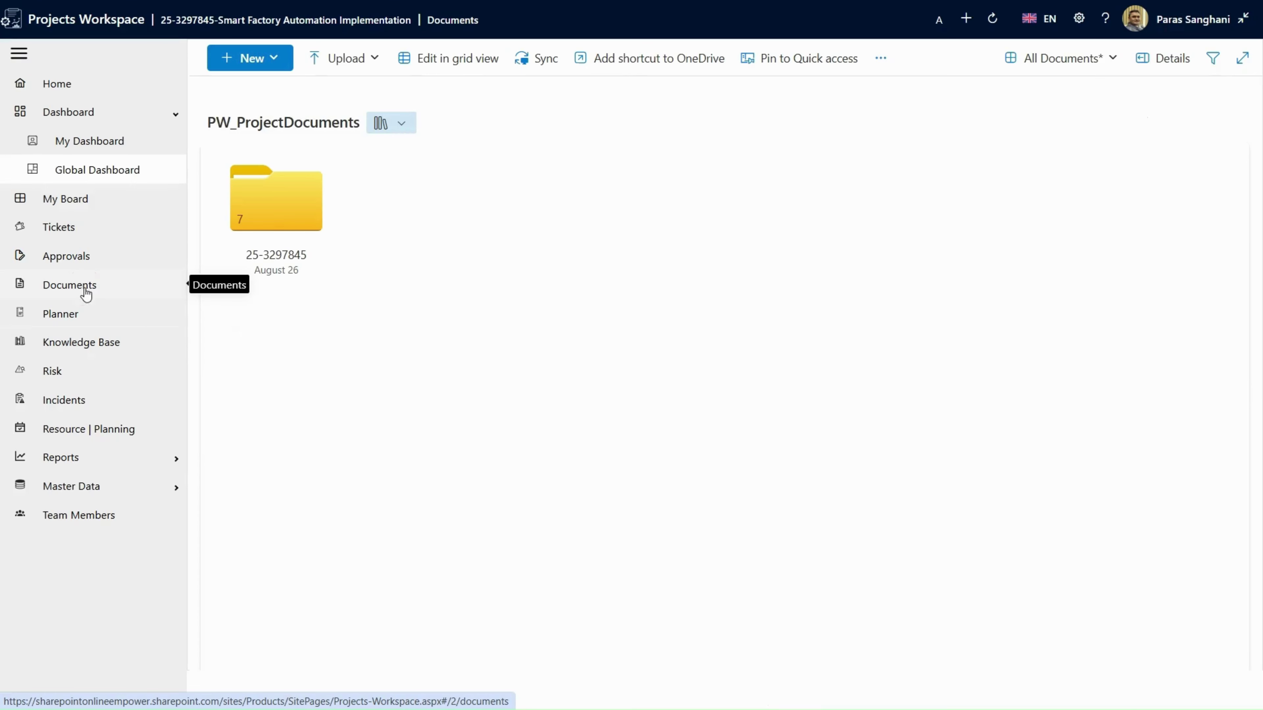
{"action": "left_click", "coordinate": [1102, 64]}
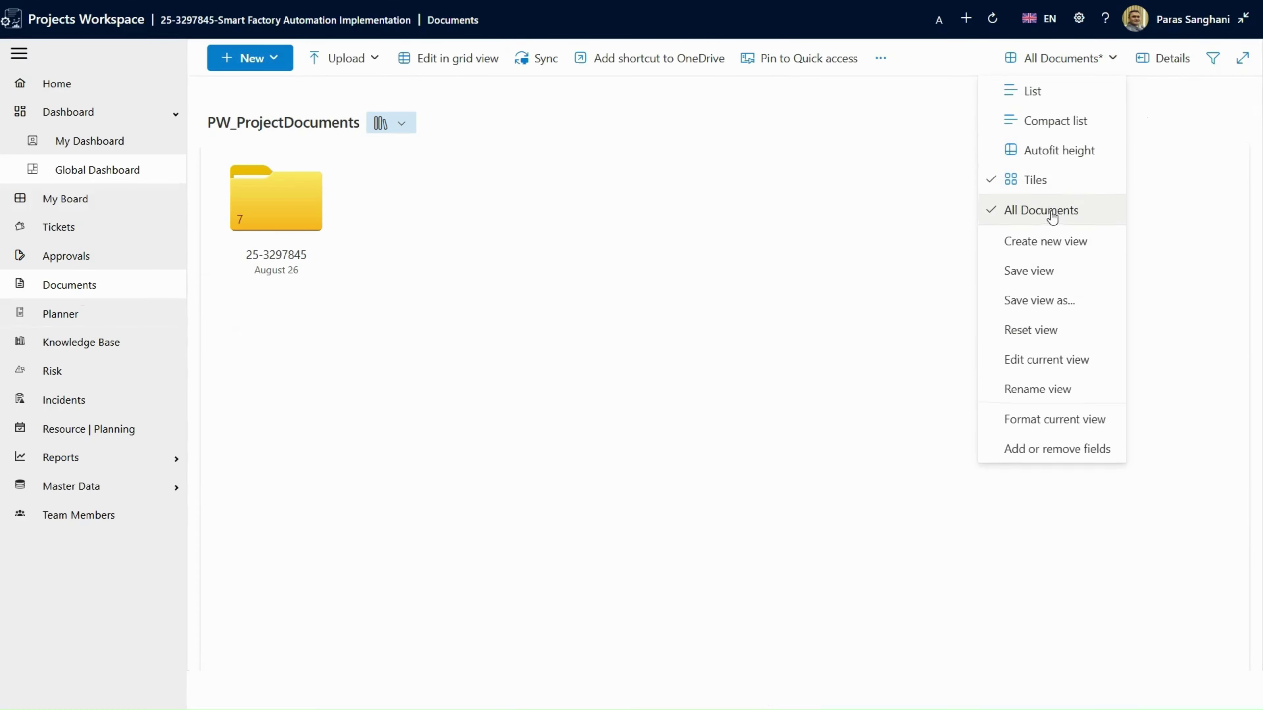
{"action": "left_click", "coordinate": [1061, 181]}
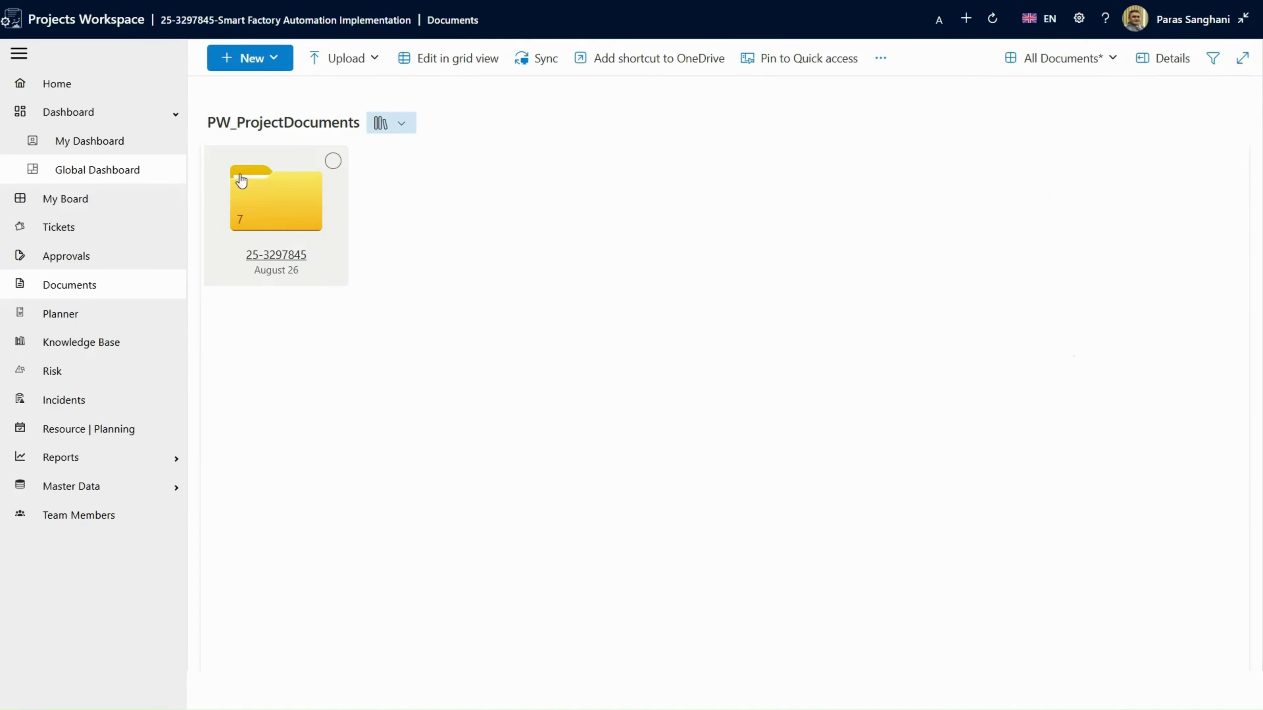
{"action": "left_click", "coordinate": [254, 199]}
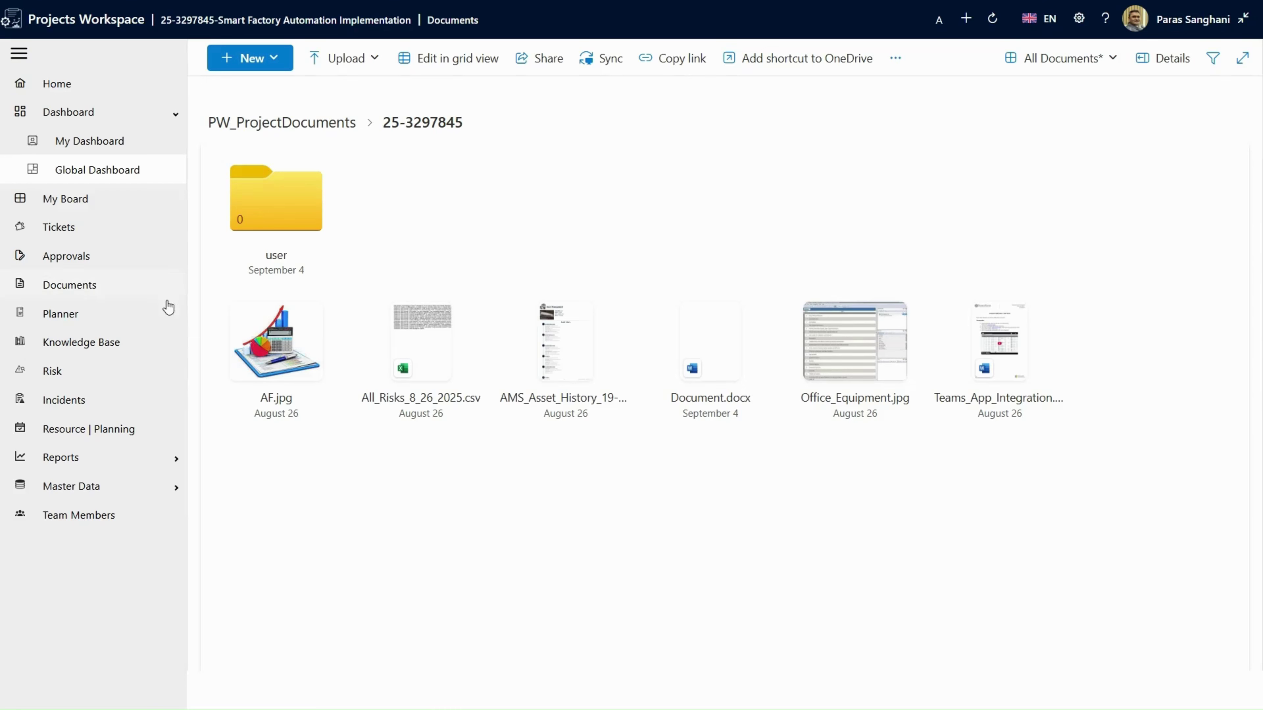
View the project's Planner tasks as a board, as charts and as a monthly schedule.
{"action": "left_click", "coordinate": [90, 320]}
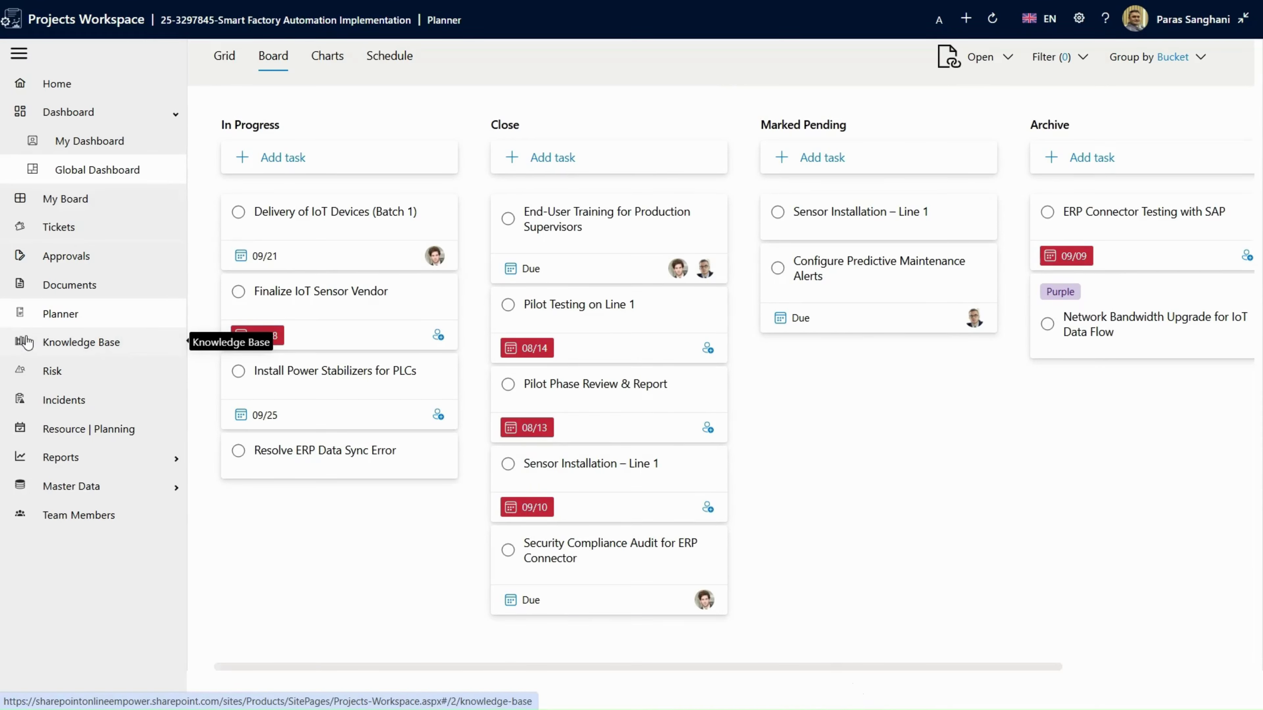
{"action": "left_click", "coordinate": [327, 57]}
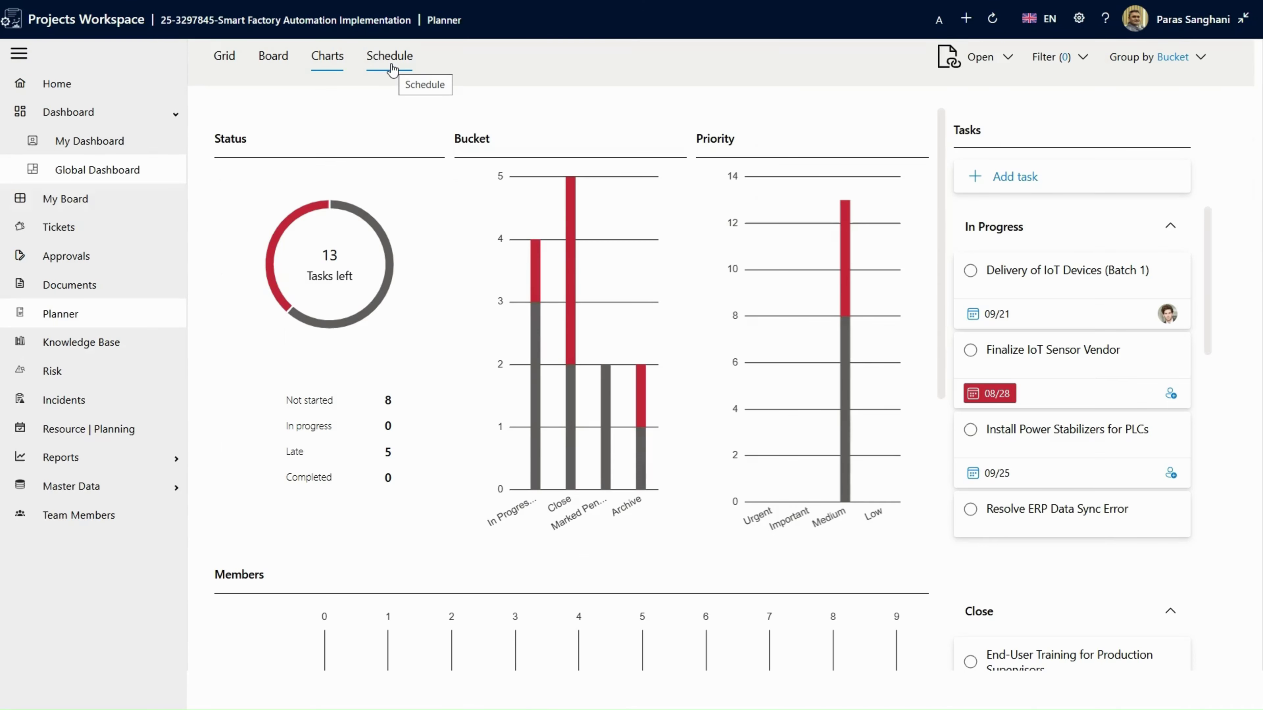
{"action": "left_click", "coordinate": [391, 68]}
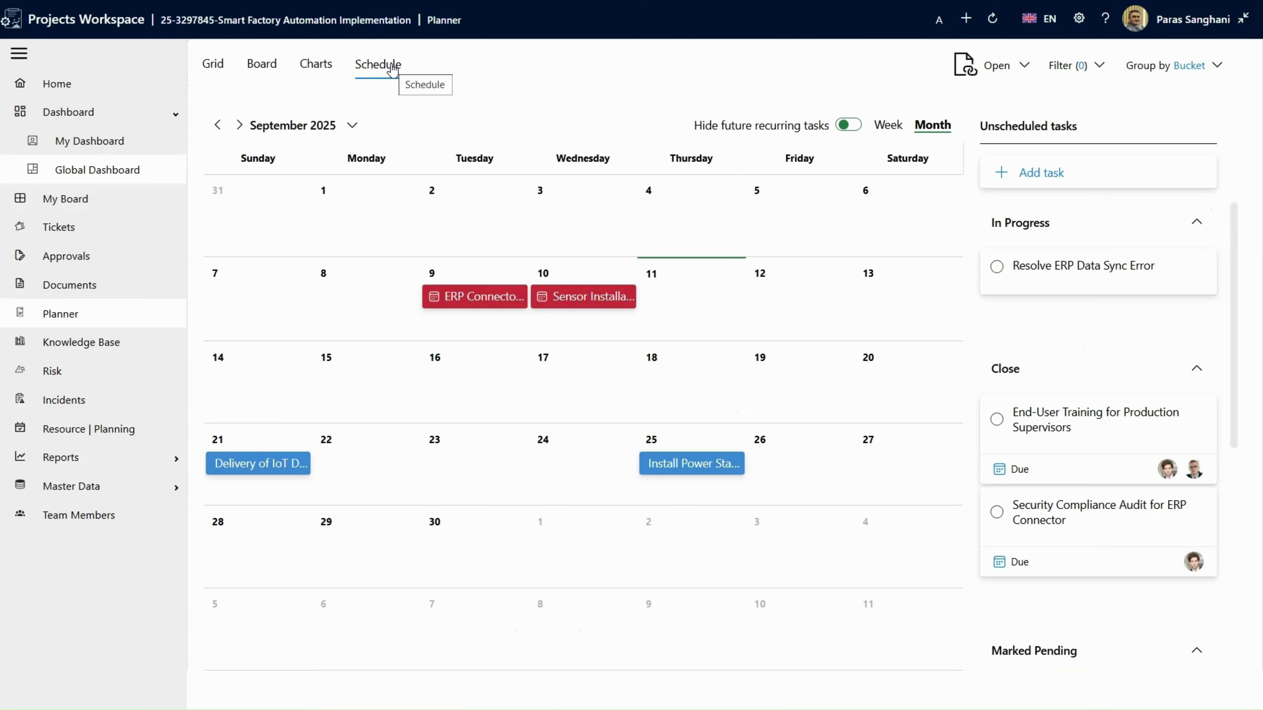
{"action": "left_click", "coordinate": [331, 70]}
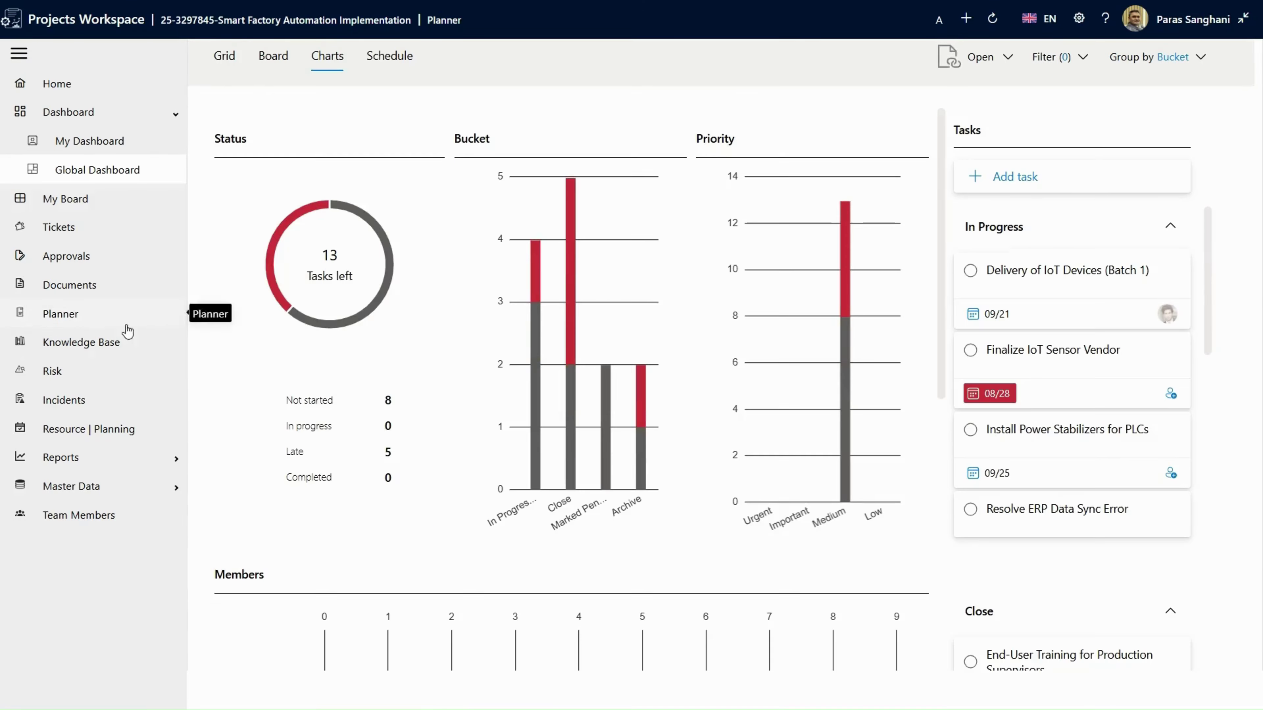
Open the Introduction to Smart Factory Automation training in the project's Knowledge Base.
{"action": "left_click", "coordinate": [95, 342]}
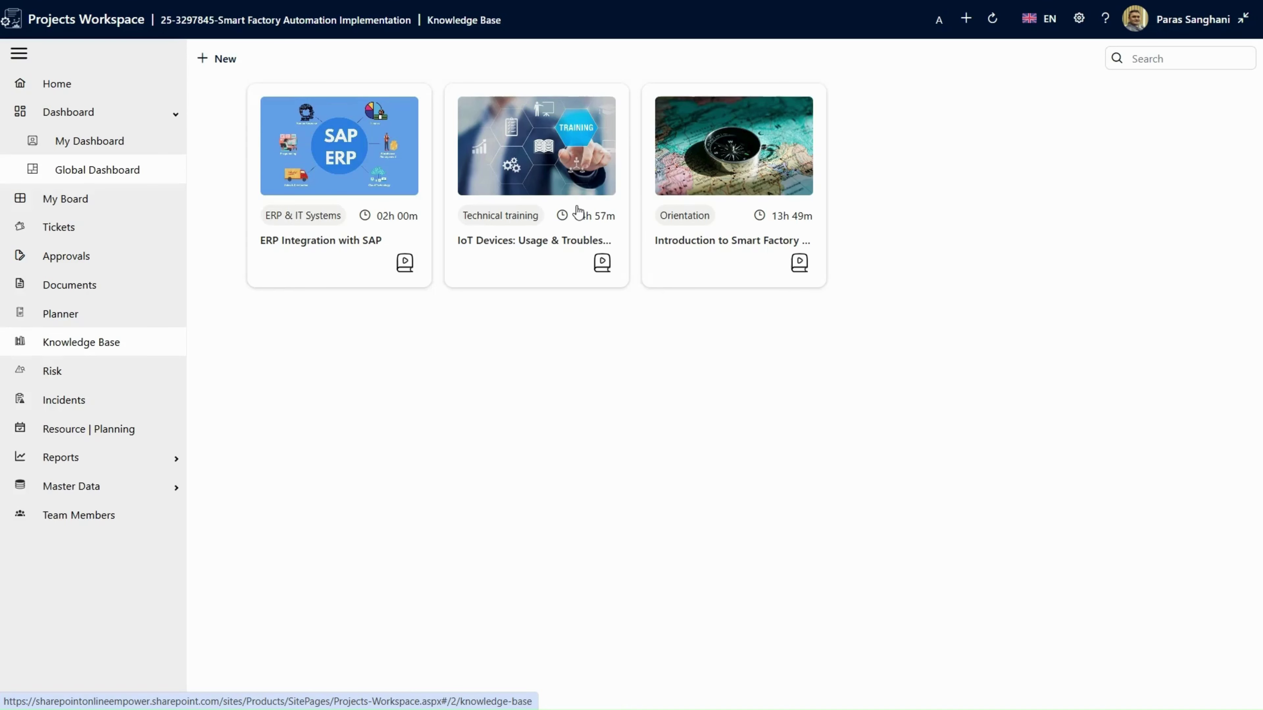
{"action": "left_click", "coordinate": [768, 174]}
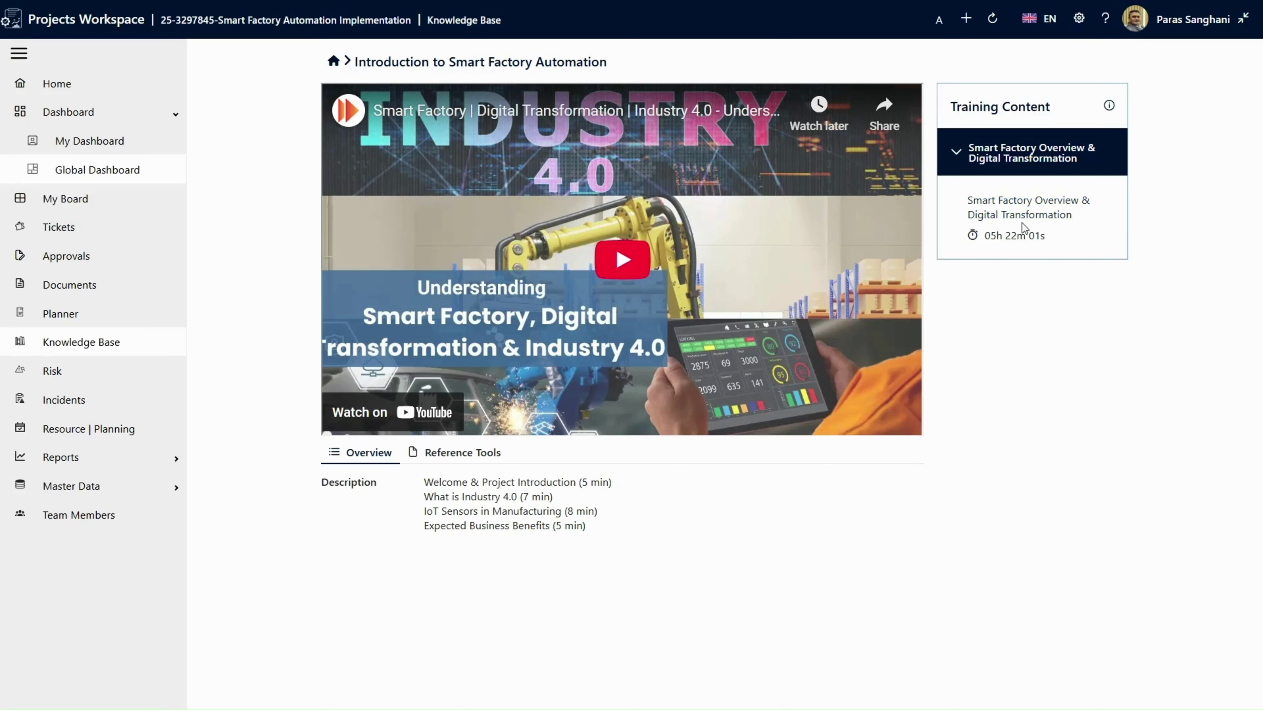
View the project's risk list and examine all the fields of the blank Add Risk form.
{"action": "left_click", "coordinate": [51, 372]}
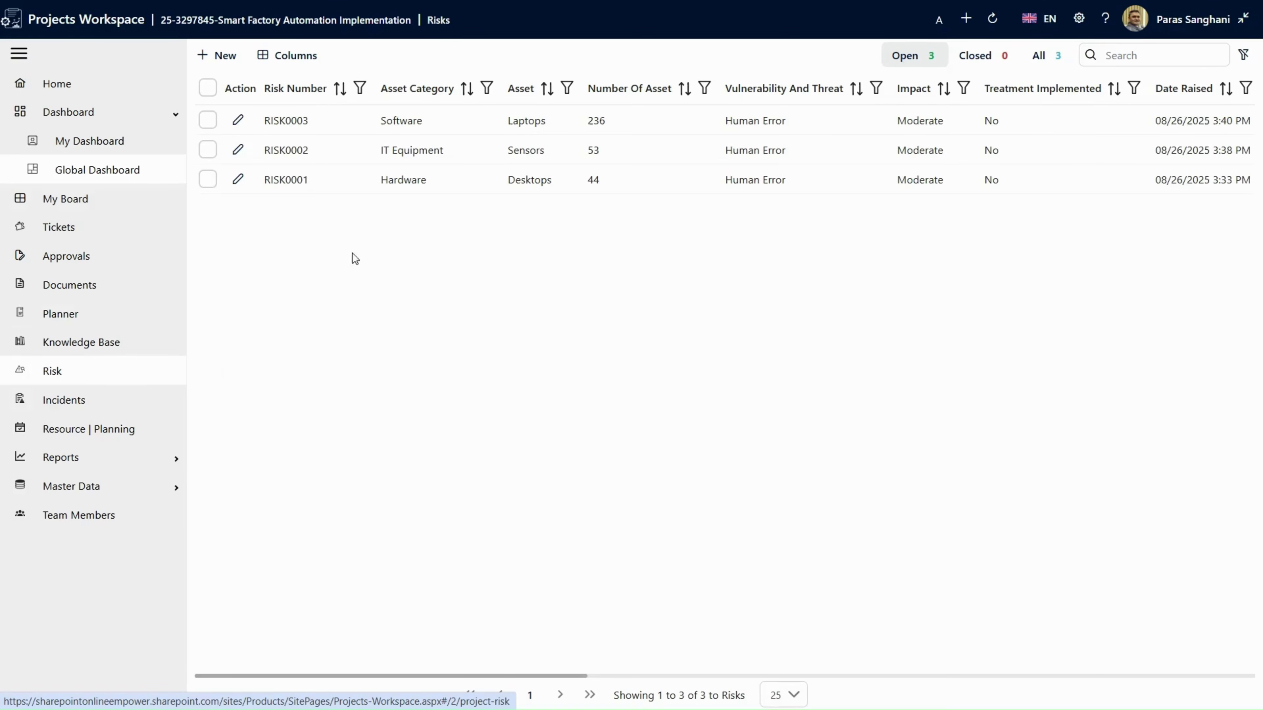
{"action": "left_click", "coordinate": [231, 57]}
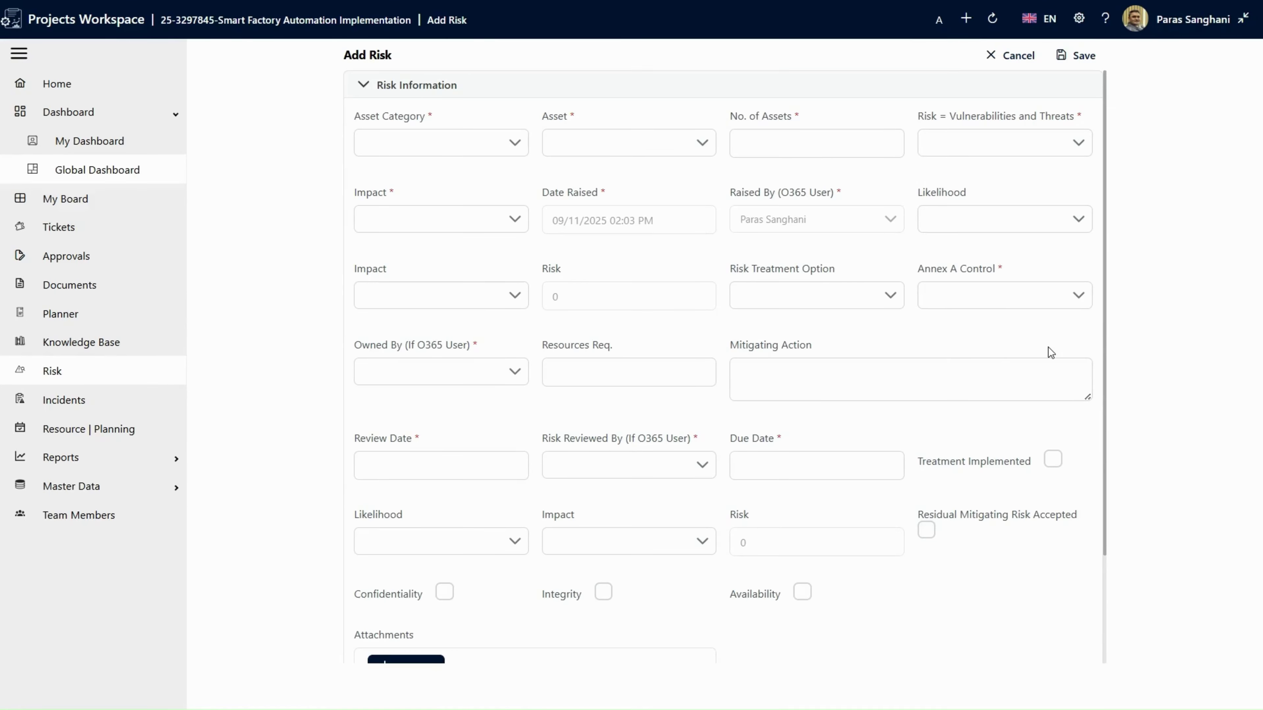
{"action": "scroll", "coordinate": [1048, 348], "scroll_direction": "down", "scroll_amount": 2}
{"action": "scroll", "coordinate": [1047, 347], "scroll_direction": "up", "scroll_amount": 2}
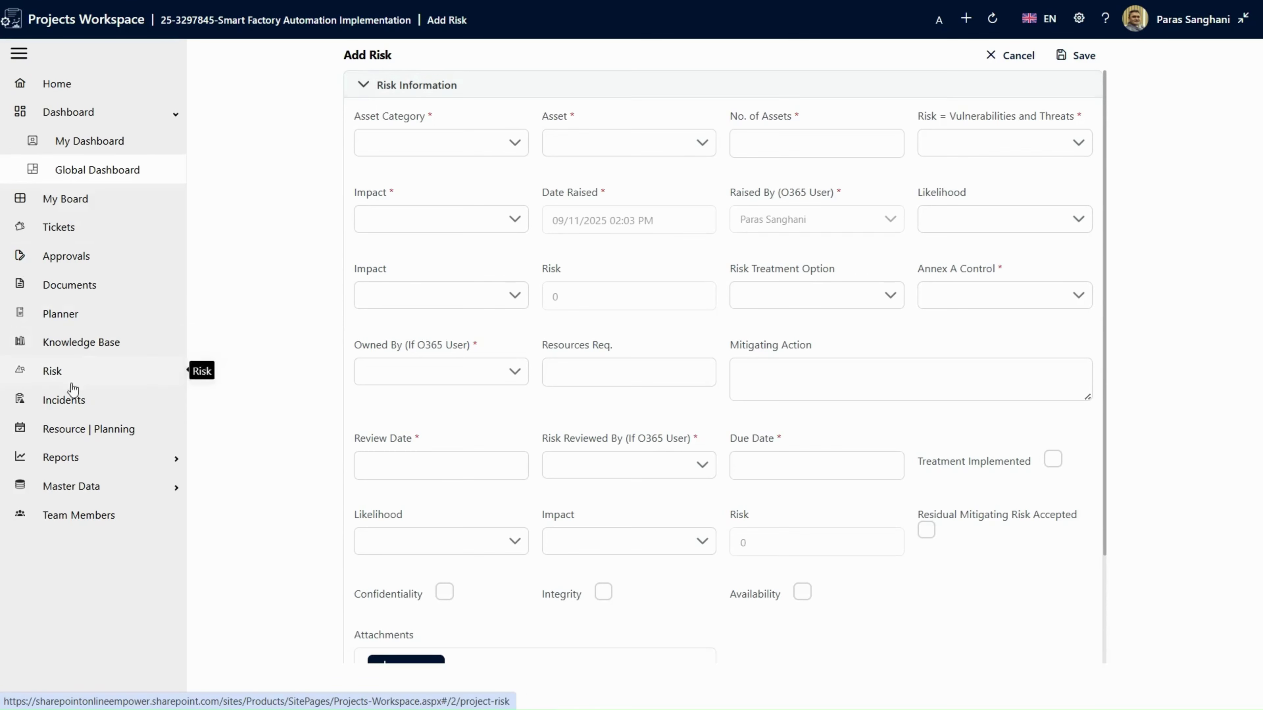
View the Incidents and Resource Planning lists, checking the resource choices in a blank Add Resource Planning form.
{"action": "left_click", "coordinate": [72, 403]}
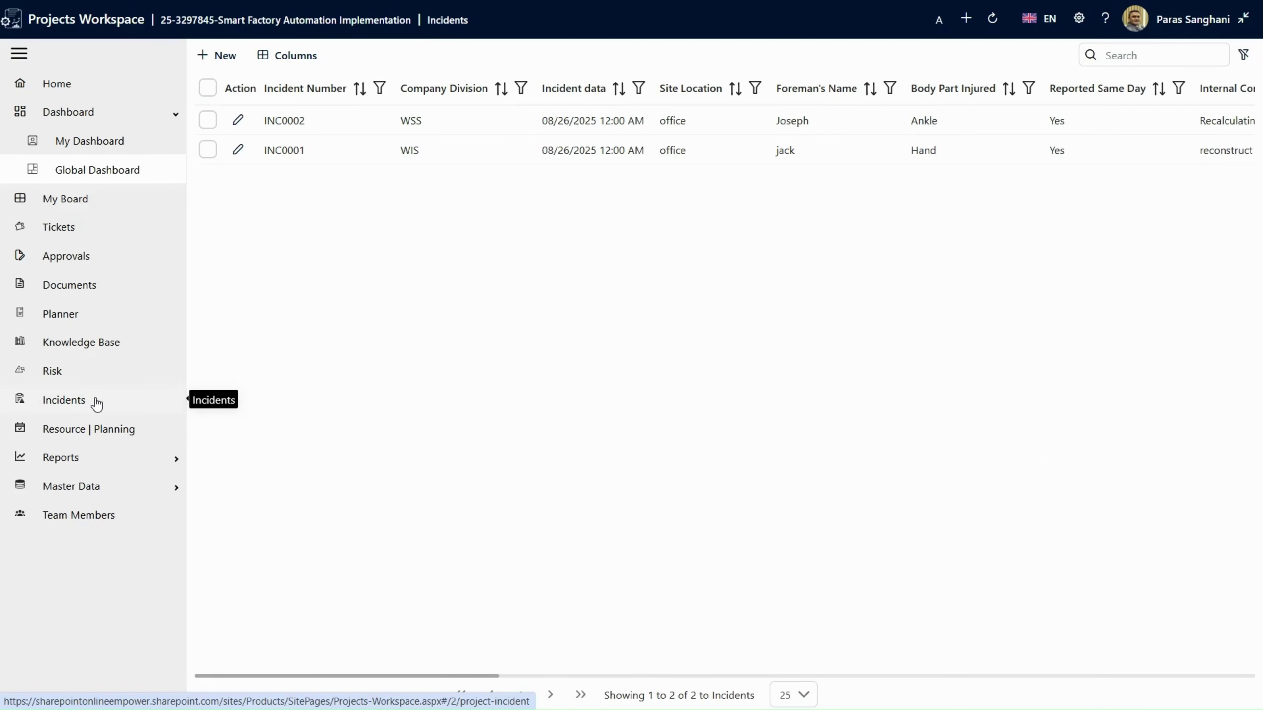
{"action": "left_click", "coordinate": [119, 436]}
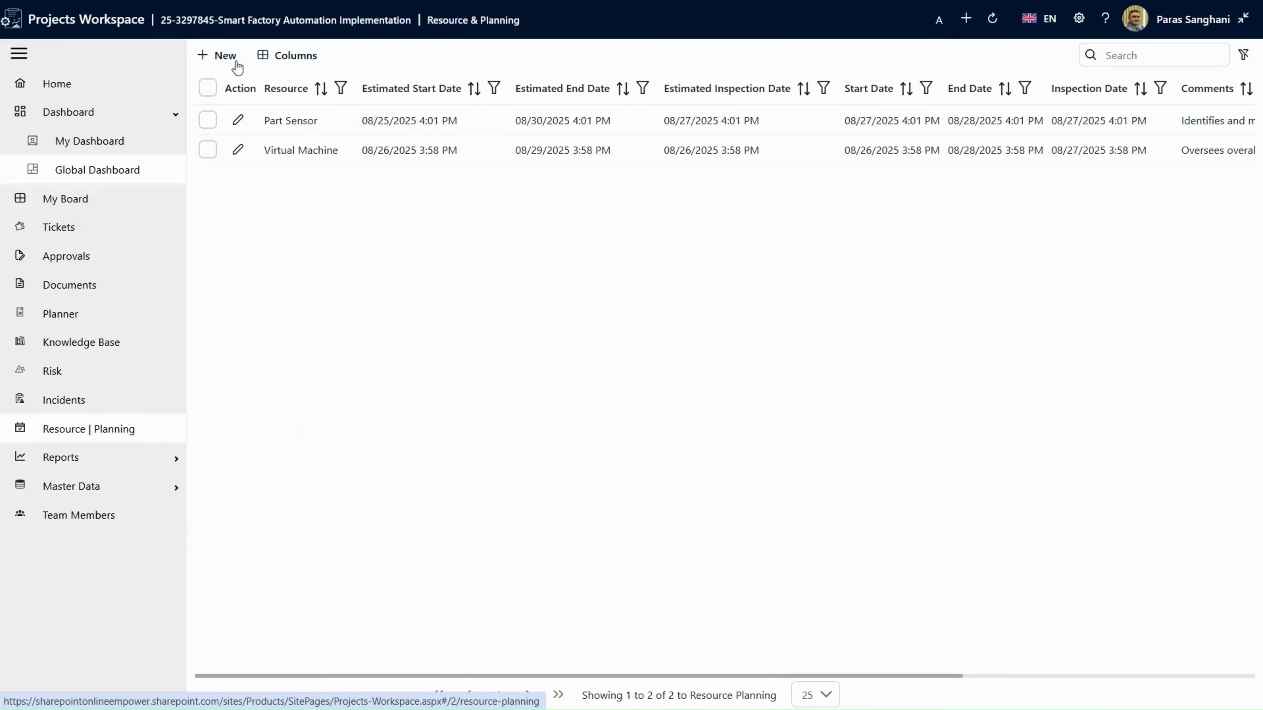
{"action": "left_click", "coordinate": [226, 55]}
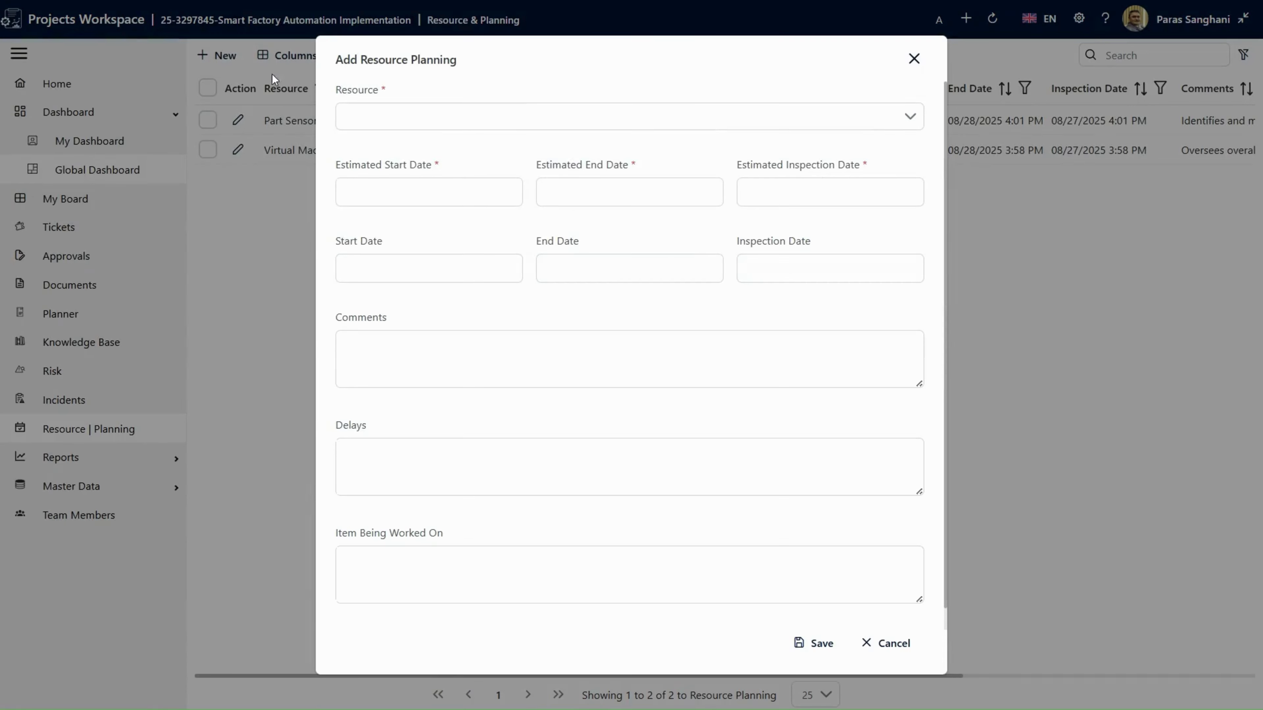
{"action": "left_click", "coordinate": [793, 114]}
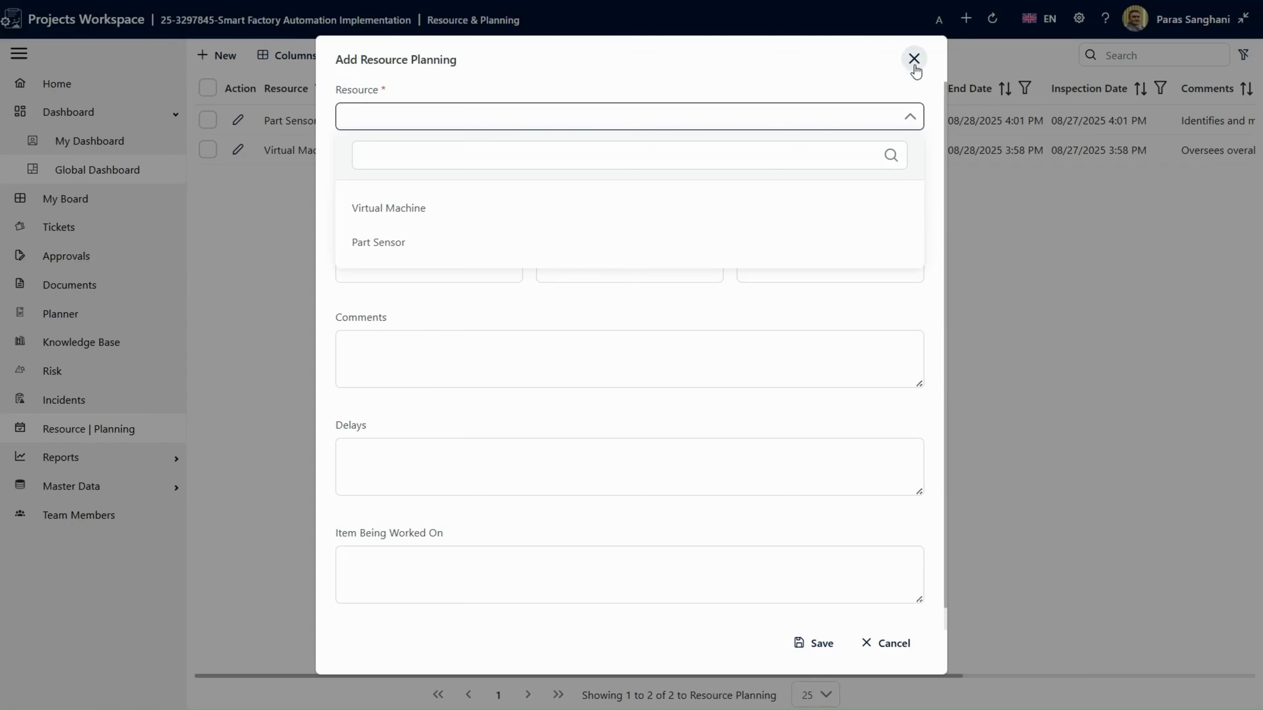
{"action": "left_click", "coordinate": [839, 63]}
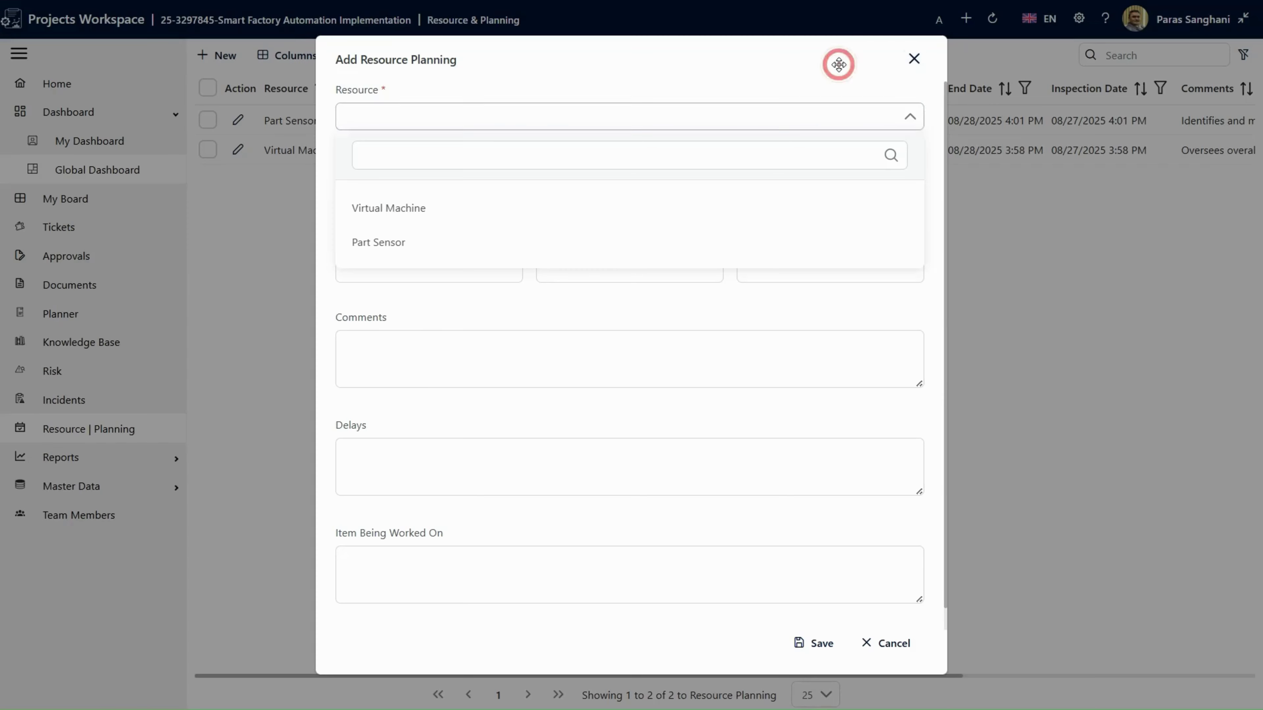
{"action": "left_click", "coordinate": [913, 60]}
View the project's reports for tickets, approvals, risks, incidents and resource planning.
{"action": "left_click", "coordinate": [116, 462]}
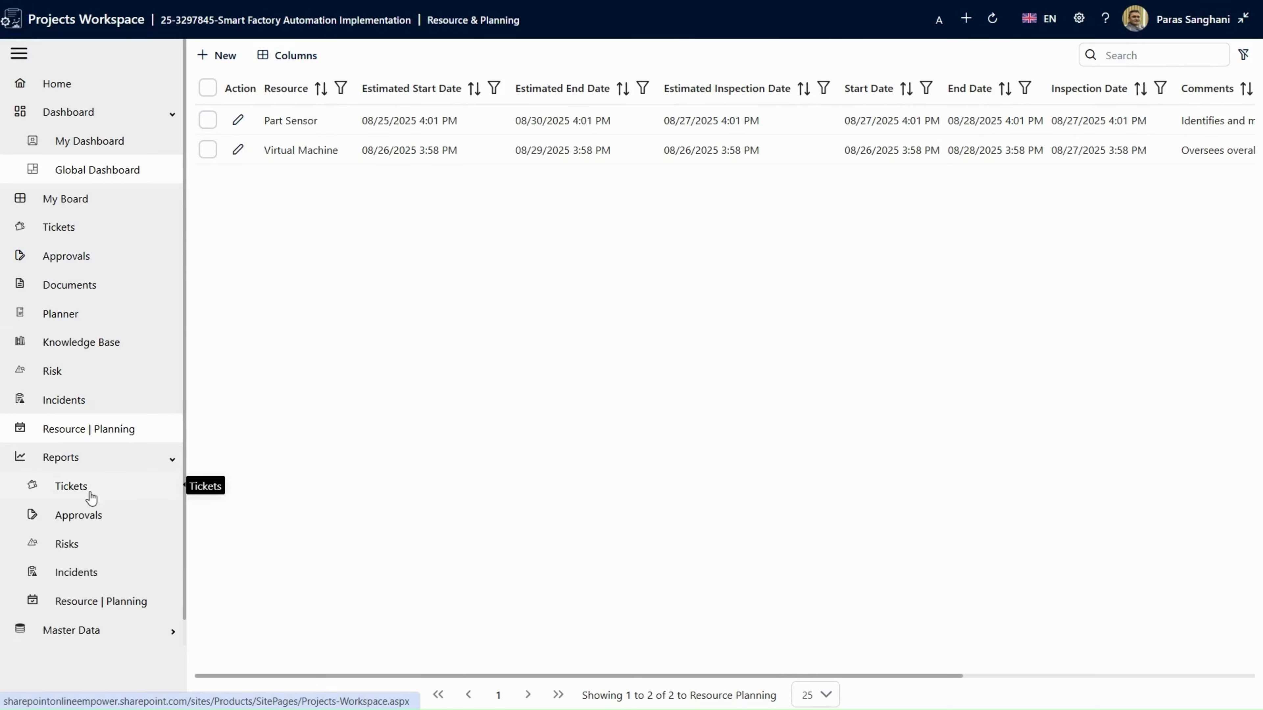
{"action": "left_click", "coordinate": [90, 498]}
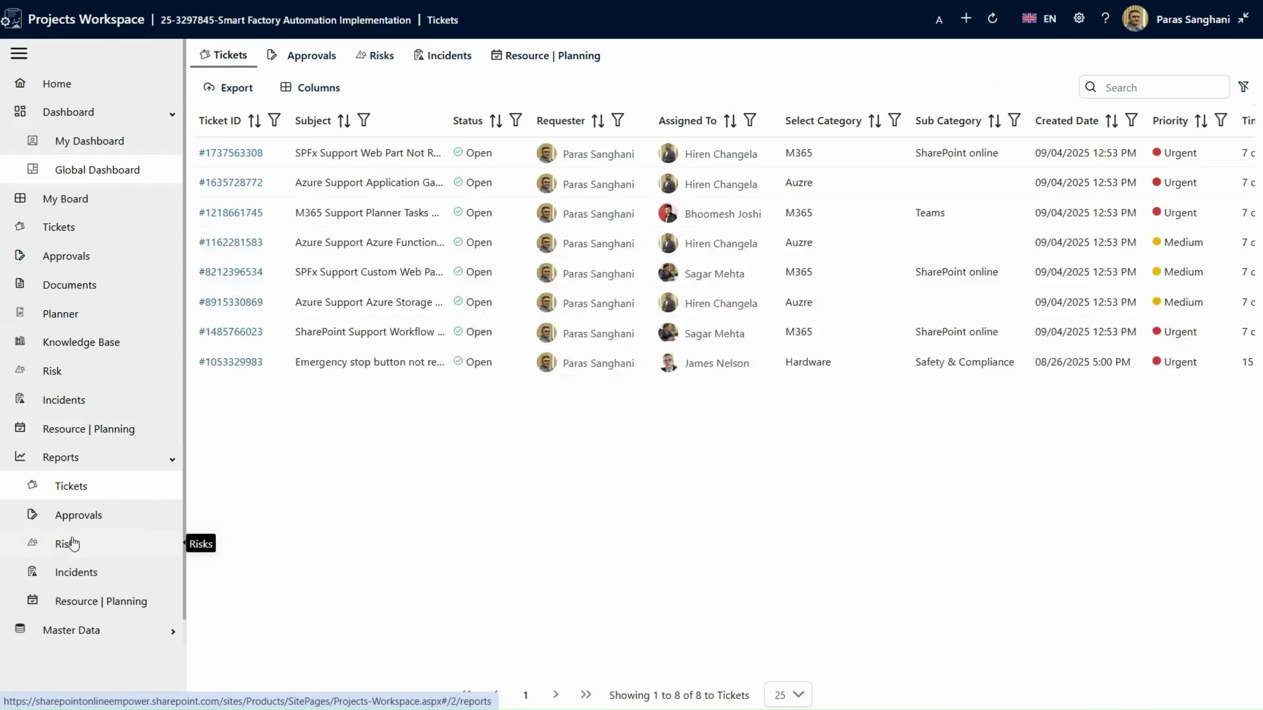
{"action": "left_click", "coordinate": [80, 524]}
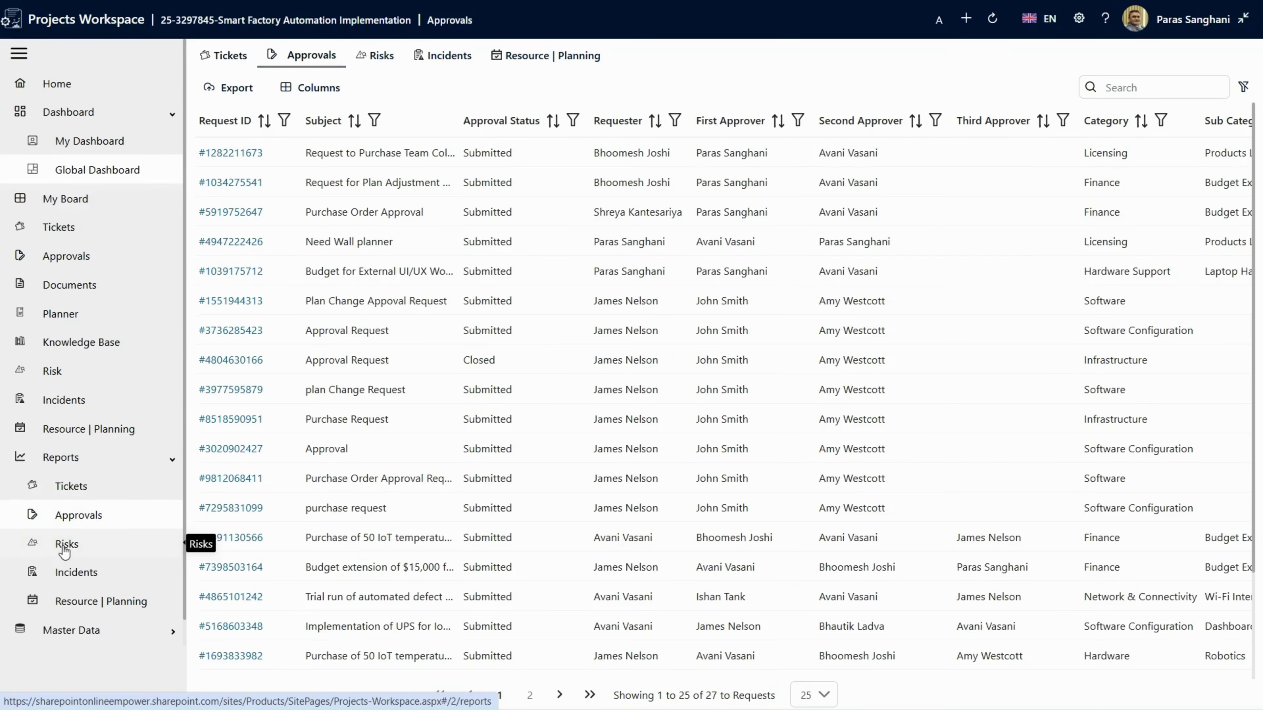
{"action": "left_click", "coordinate": [65, 547]}
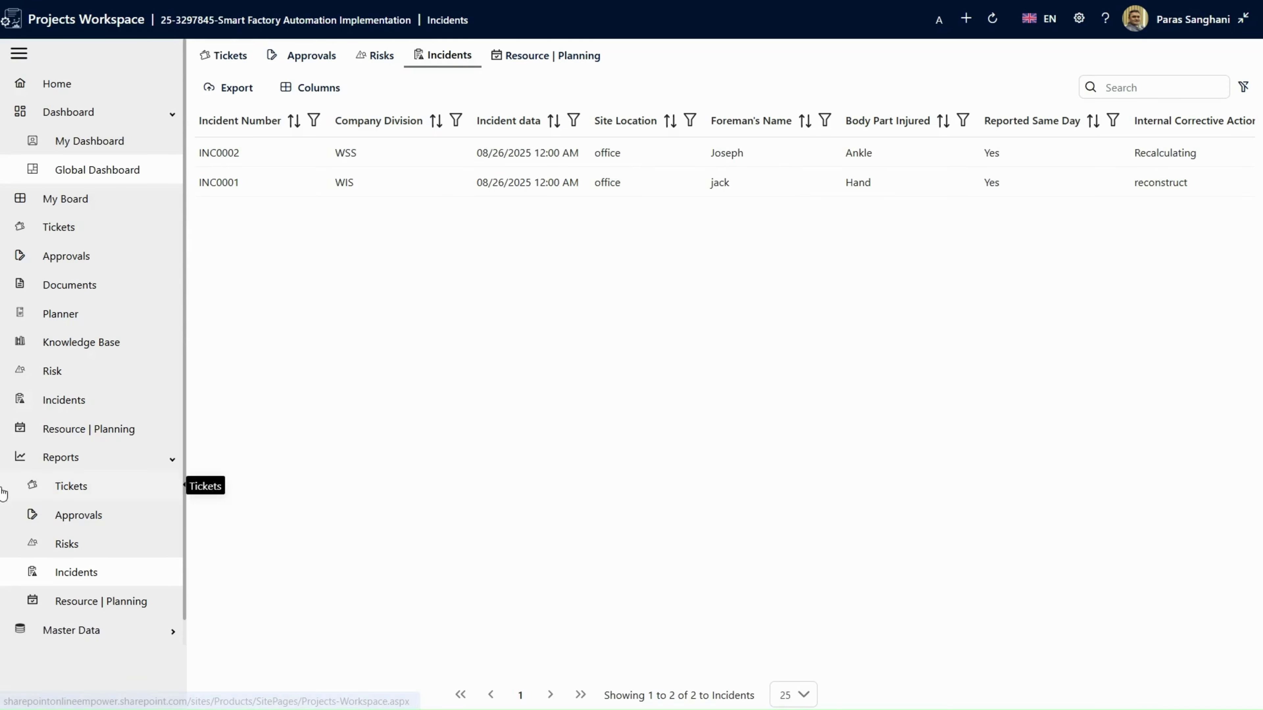
{"action": "left_click", "coordinate": [101, 601]}
Browse the project's master data for categories, sub categories, custom emails, vulnerabilities and threats, and asset categories.
{"action": "left_click", "coordinate": [71, 630]}
{"action": "scroll", "coordinate": [90, 597], "scroll_direction": "down", "scroll_amount": 3}
{"action": "left_click", "coordinate": [92, 510]}
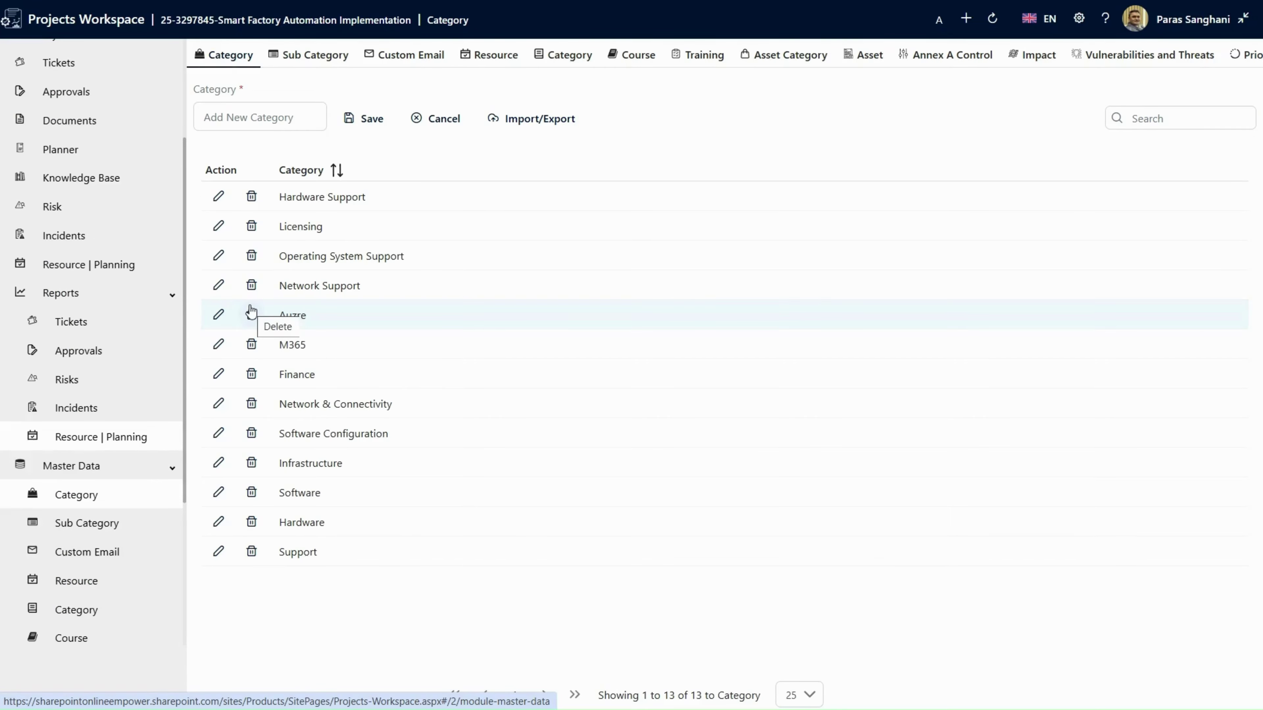
{"action": "left_click", "coordinate": [304, 53]}
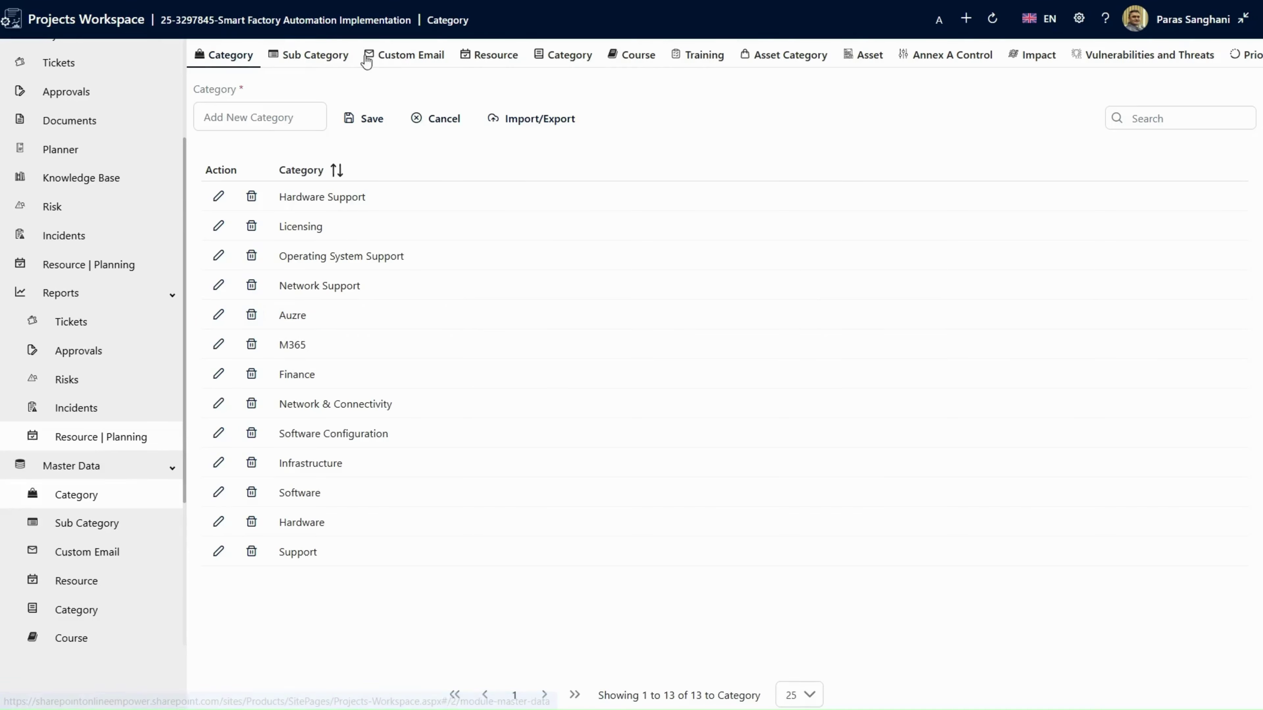
{"action": "left_click", "coordinate": [389, 60]}
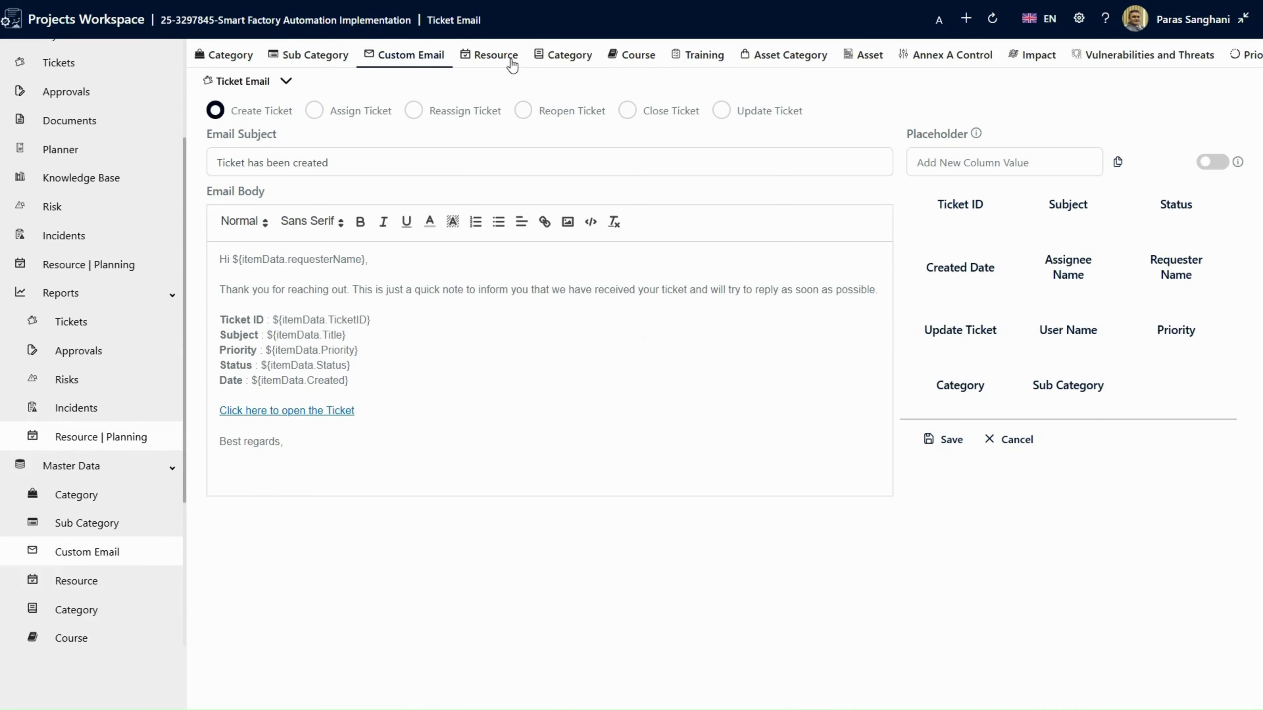
{"action": "left_click", "coordinate": [1176, 57]}
{"action": "left_click", "coordinate": [789, 53]}
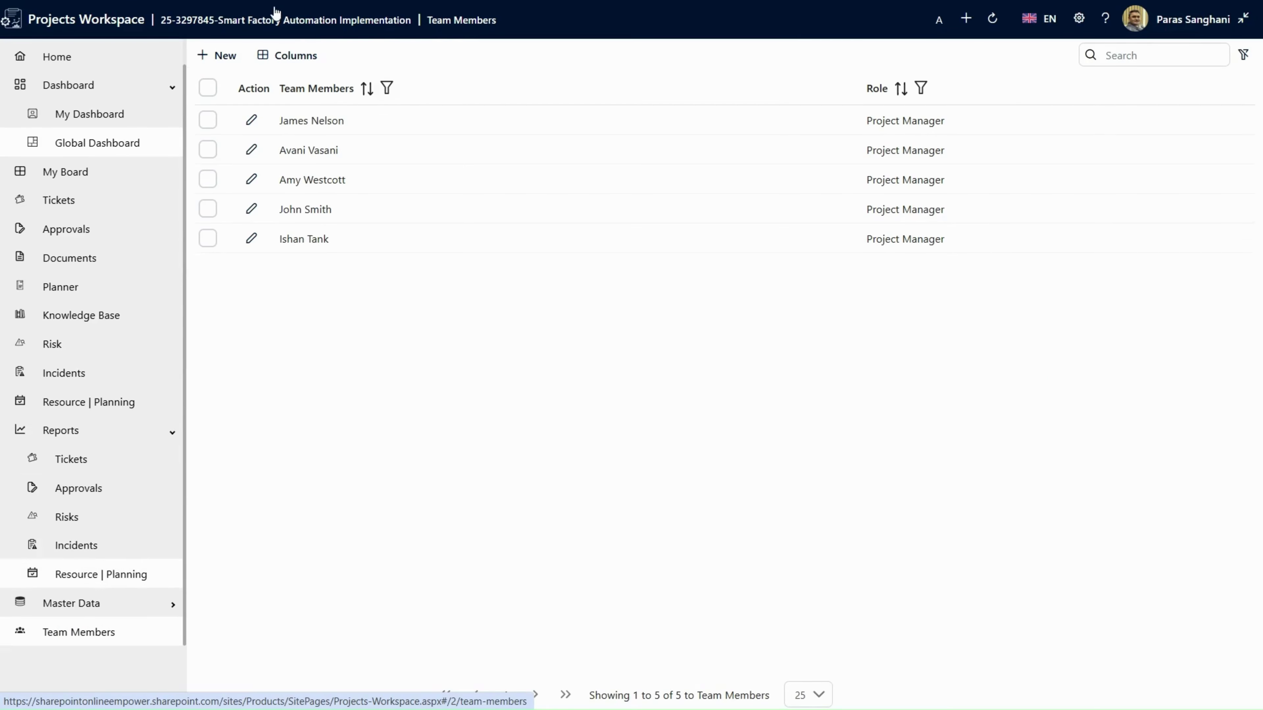
Open a blank Team Member form, examine its user field and role choices, and close it without saving.
{"action": "left_click", "coordinate": [229, 56]}
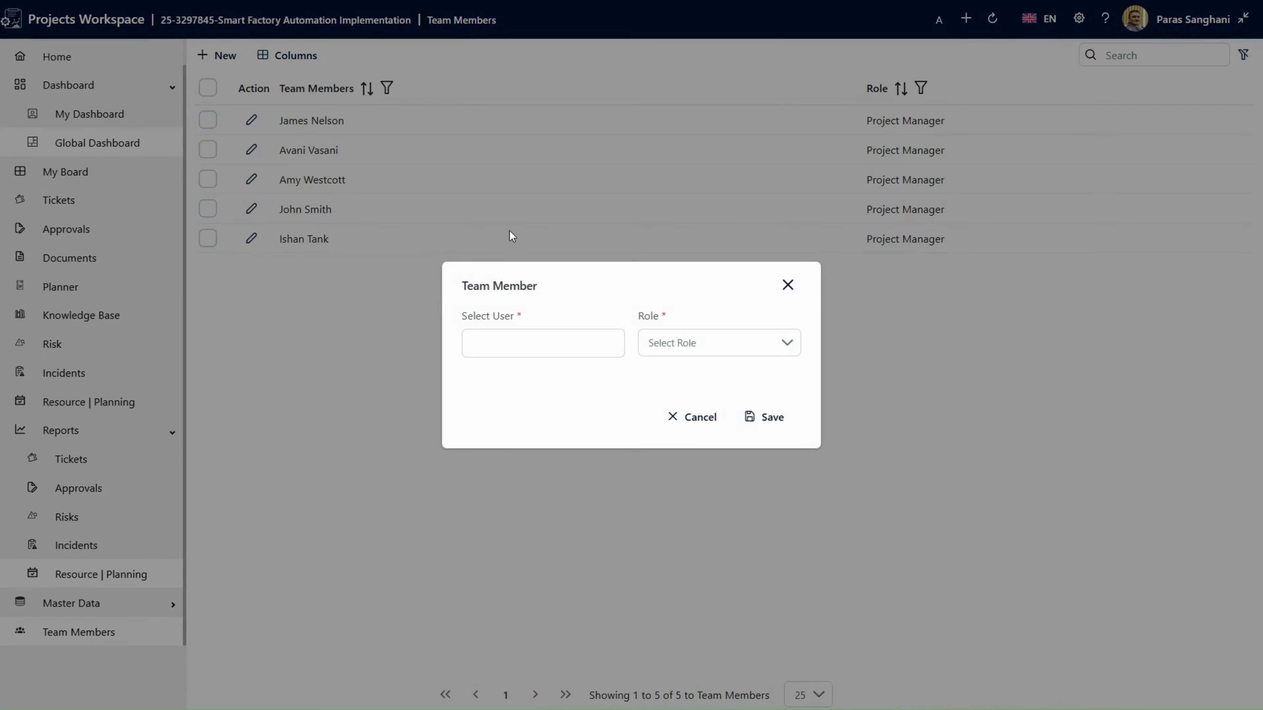
{"action": "left_click", "coordinate": [578, 345]}
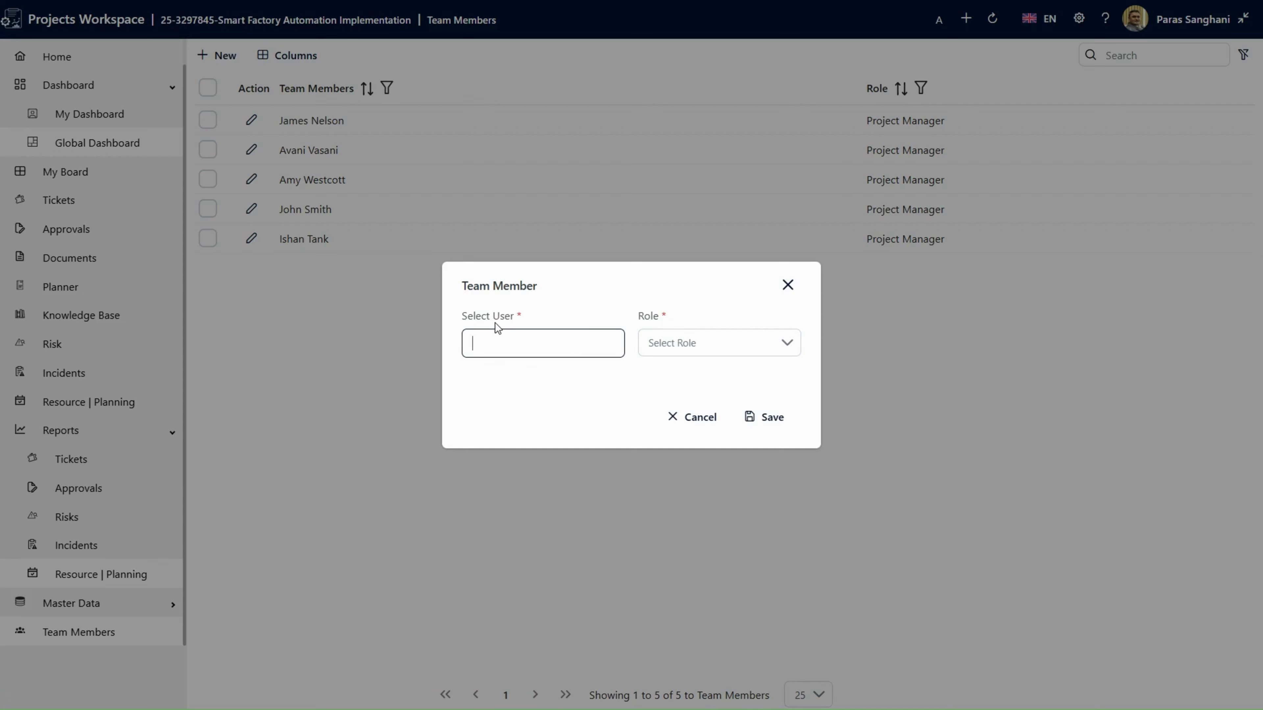
{"action": "left_click", "coordinate": [507, 318]}
{"action": "left_click", "coordinate": [662, 346]}
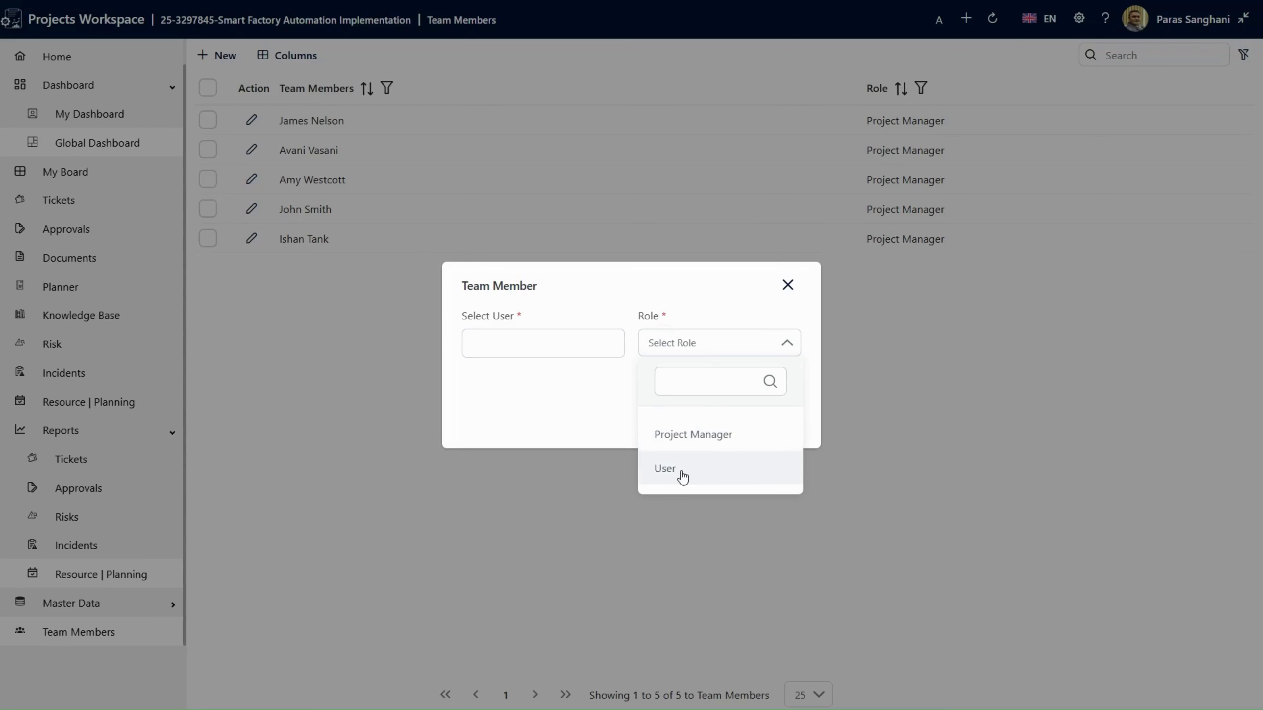
{"action": "left_click_drag", "start_coordinate": [682, 484], "coordinate": [727, 470]}
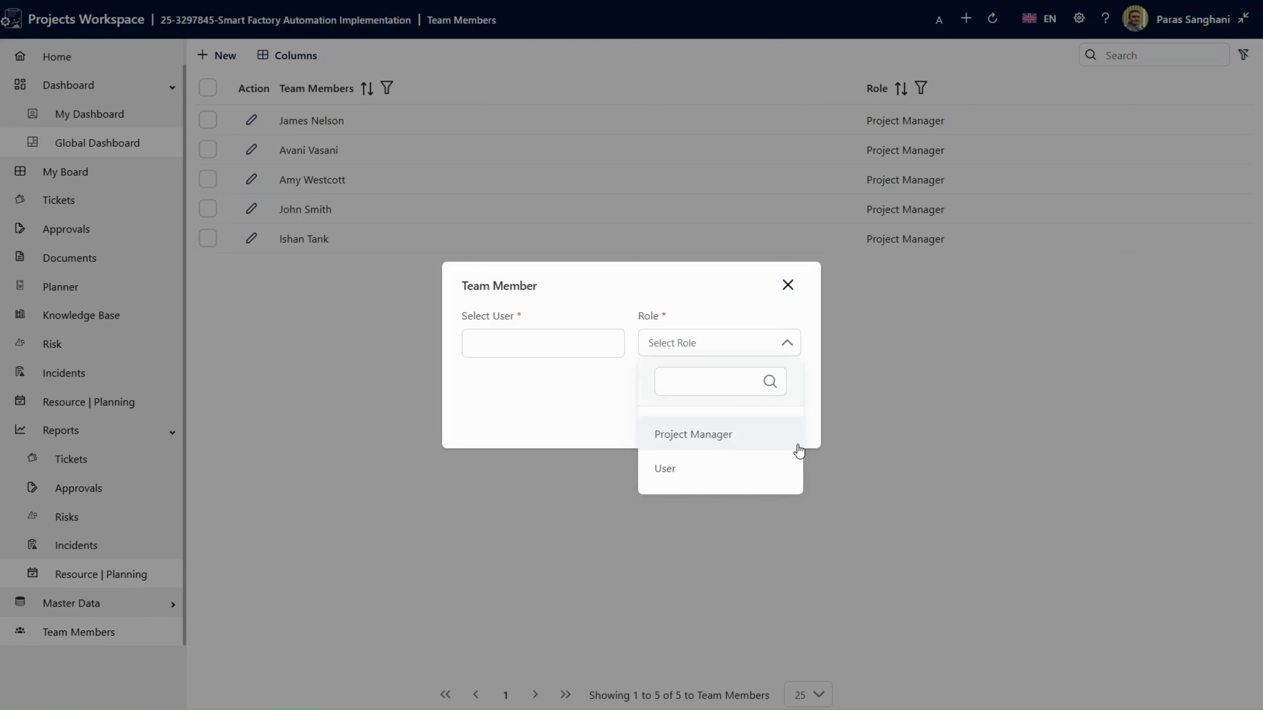
{"action": "left_click", "coordinate": [787, 286]}
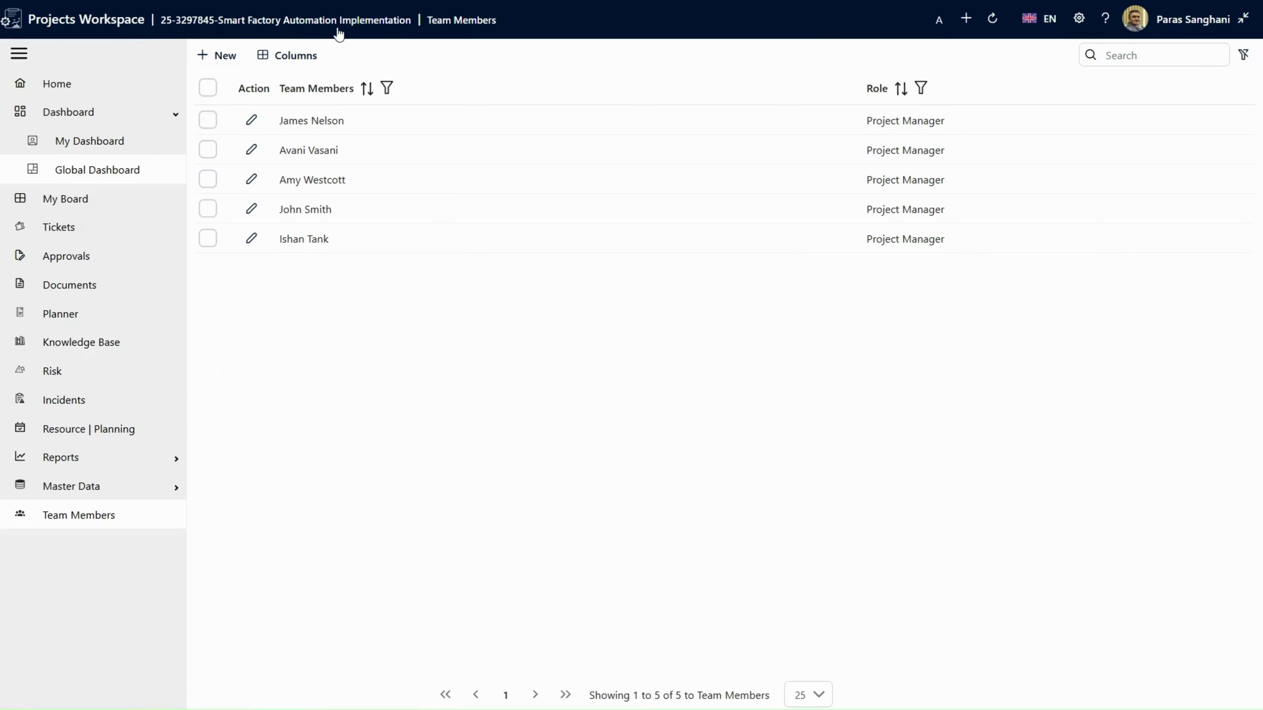
View the available interface languages, and examine the Language and Theme settings in the project's configuration.
{"action": "left_click", "coordinate": [1037, 26]}
{"action": "scroll", "coordinate": [1080, 87], "scroll_direction": "down", "scroll_amount": 3}
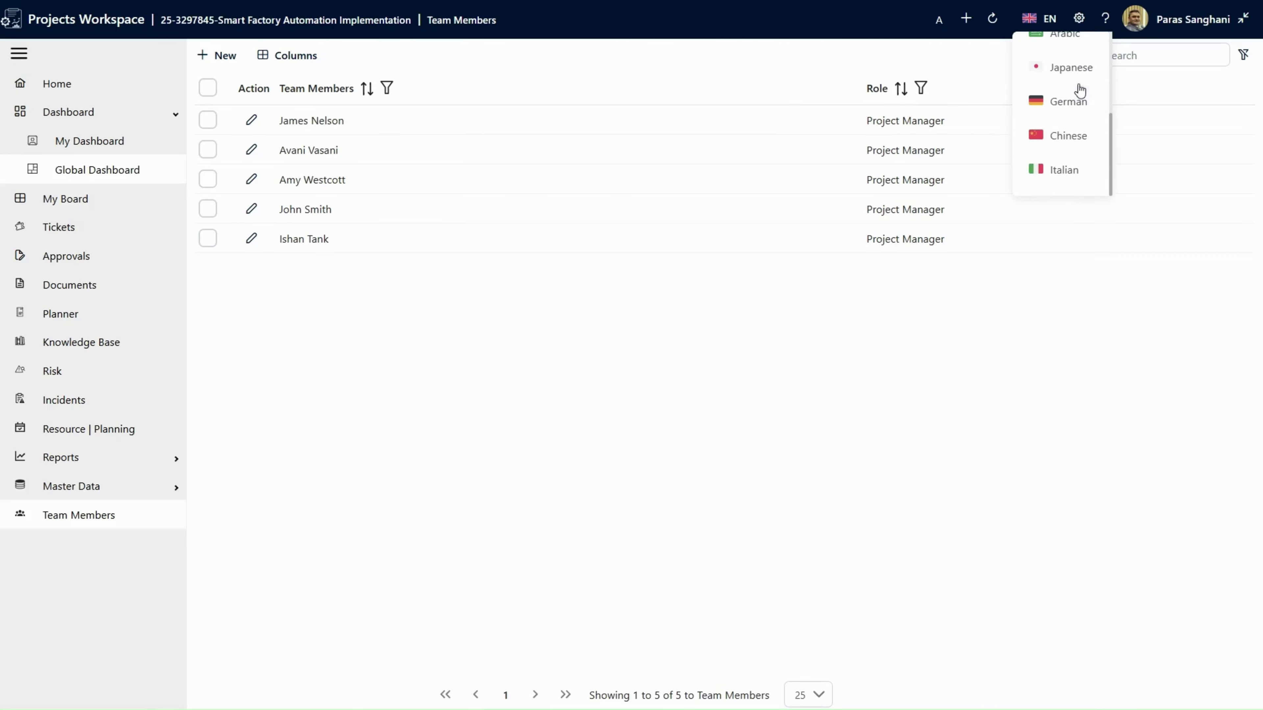
{"action": "scroll", "coordinate": [1080, 187], "scroll_direction": "up", "scroll_amount": 3}
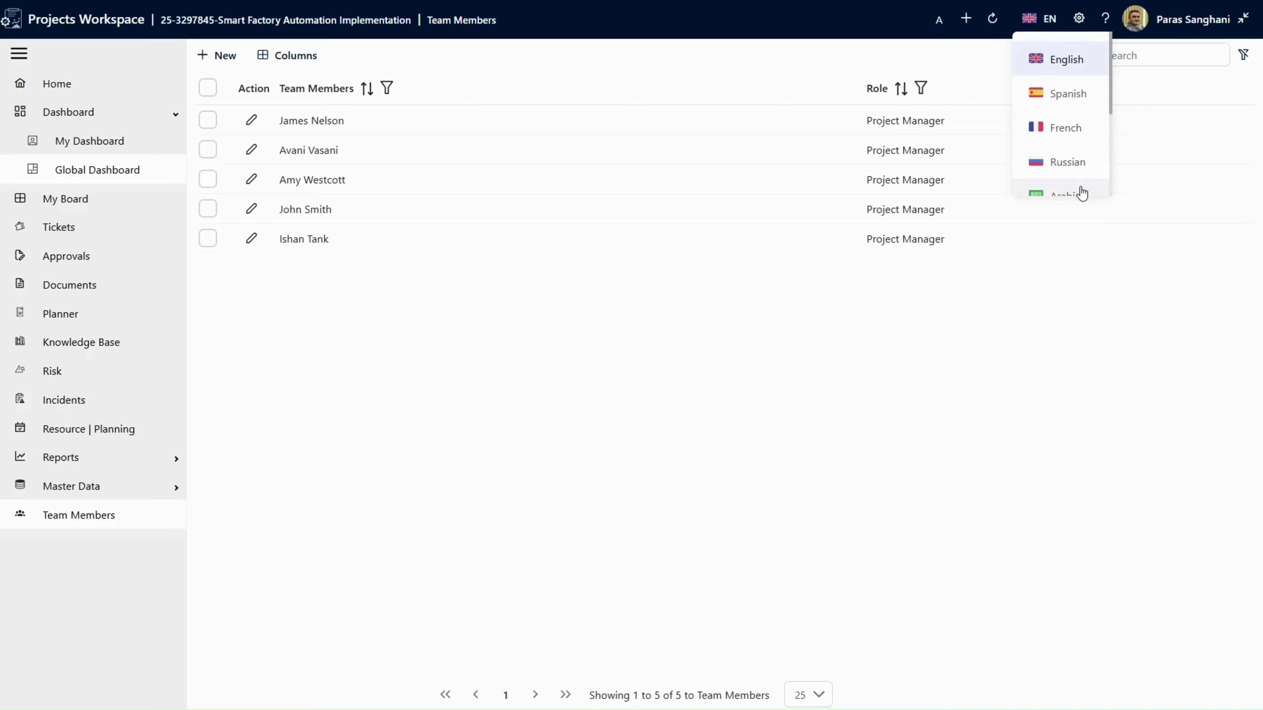
{"action": "left_click", "coordinate": [1079, 20]}
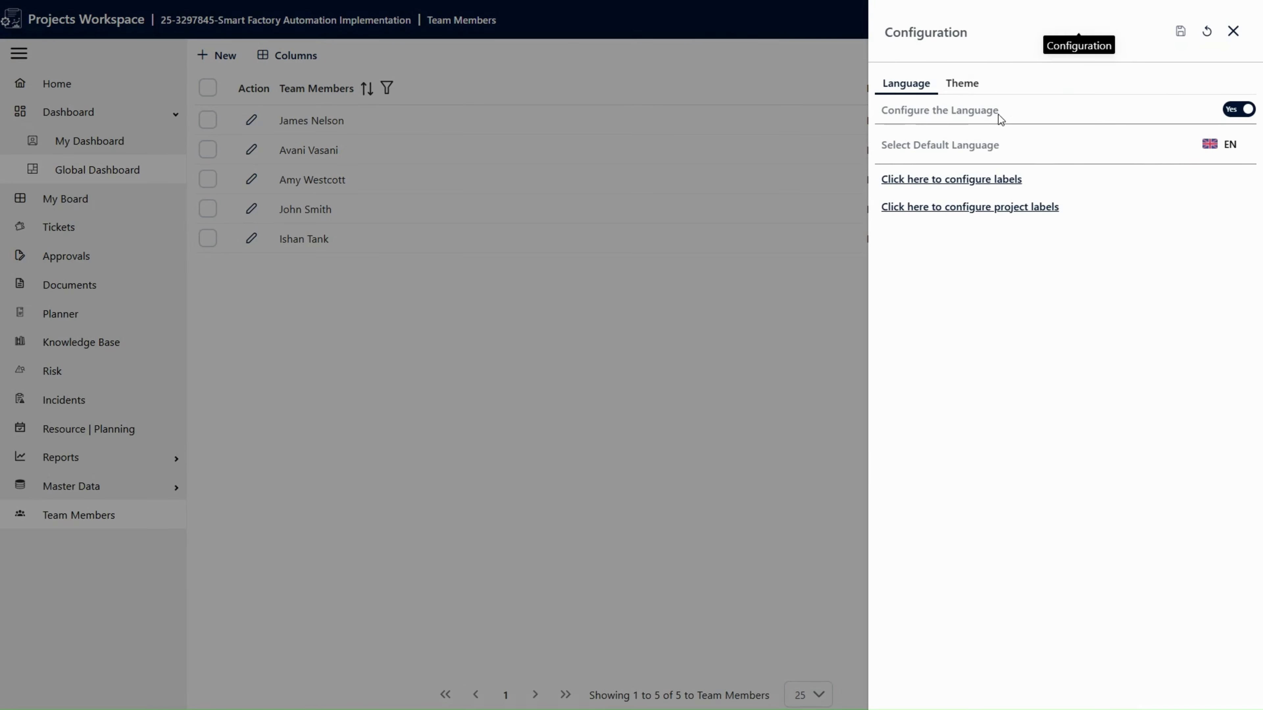
{"action": "left_click", "coordinate": [967, 85]}
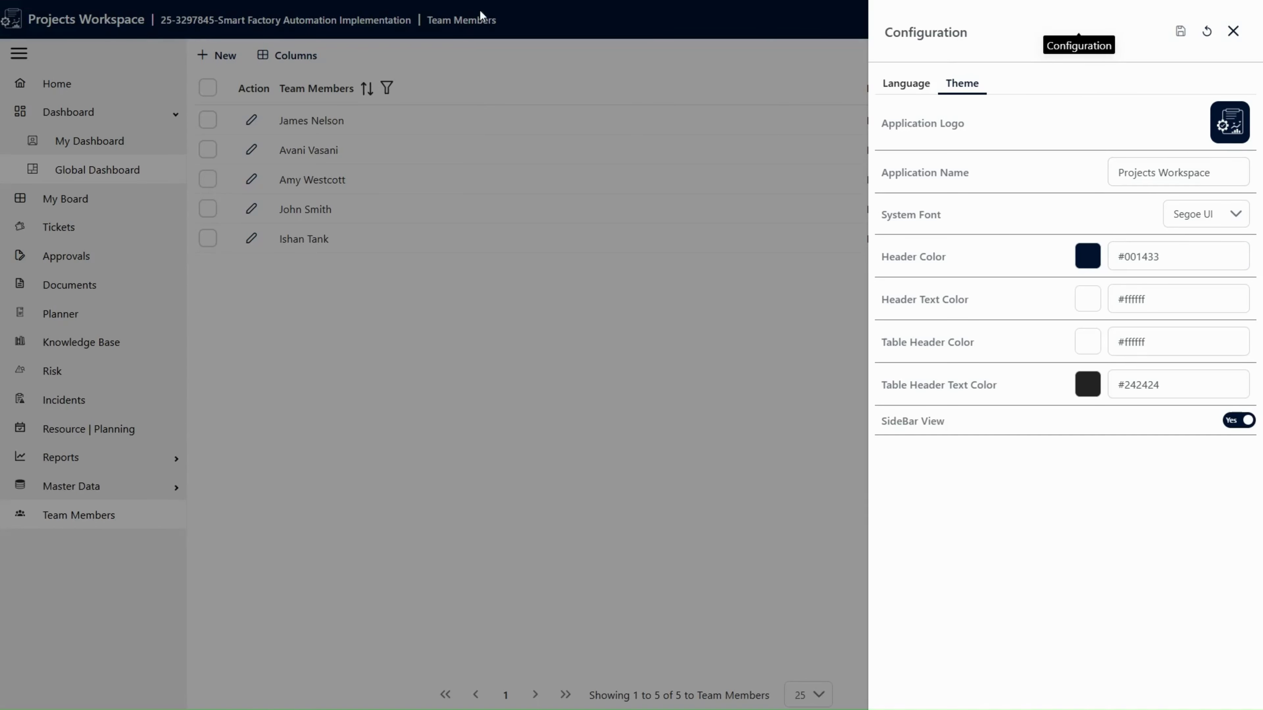
Leave the configuration, open the Smart Factory Automation Implementation project from the projects list, and expand its master data entries.
{"action": "left_click", "coordinate": [13, 21]}
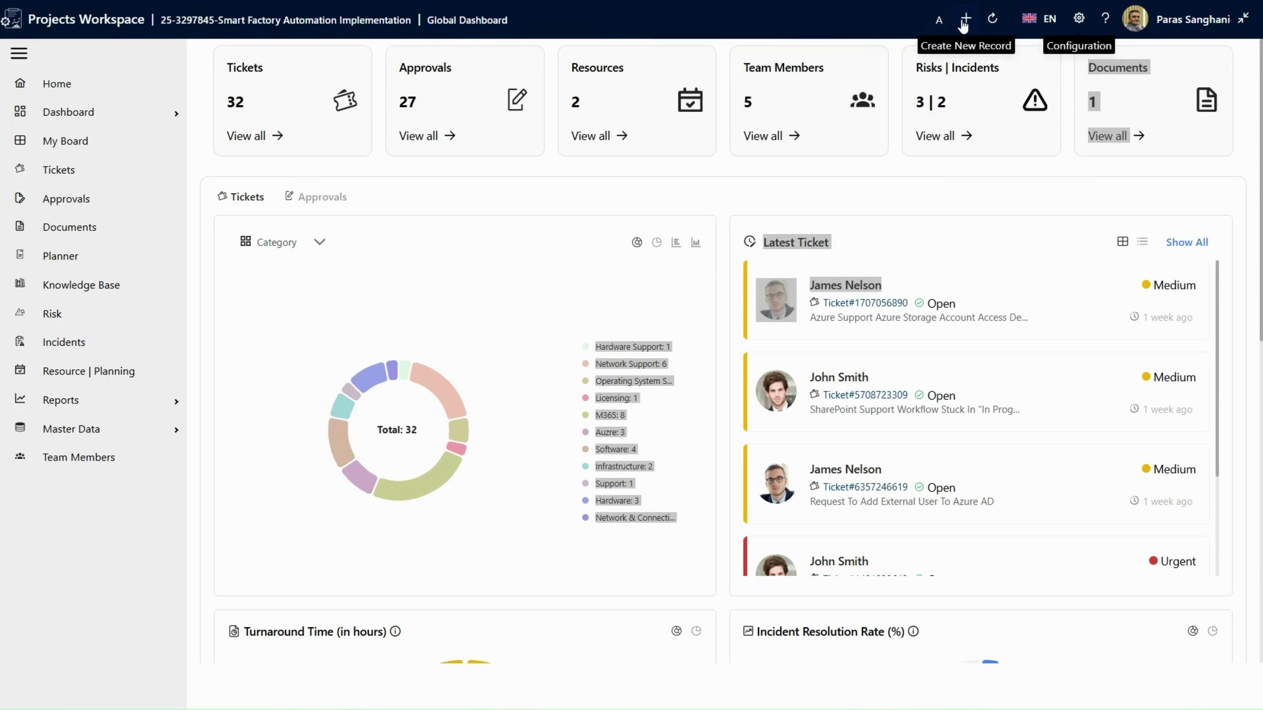
{"action": "left_click", "coordinate": [937, 24]}
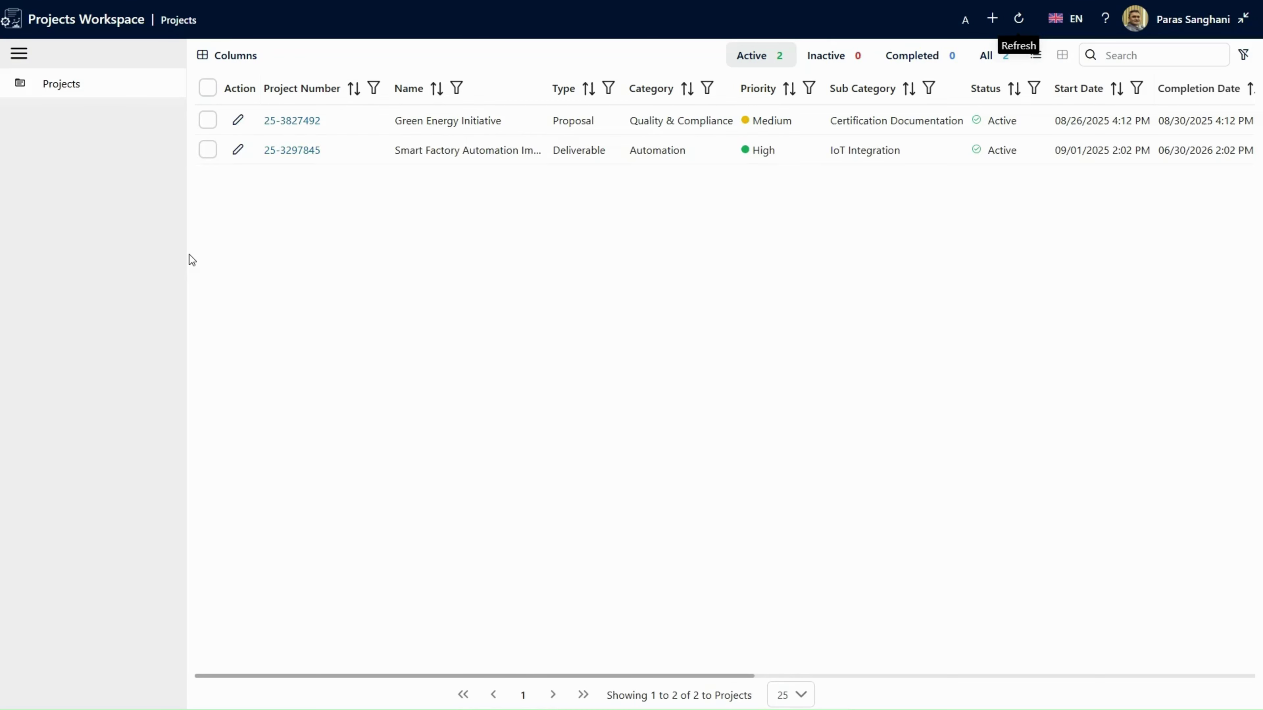
{"action": "left_click", "coordinate": [286, 155]}
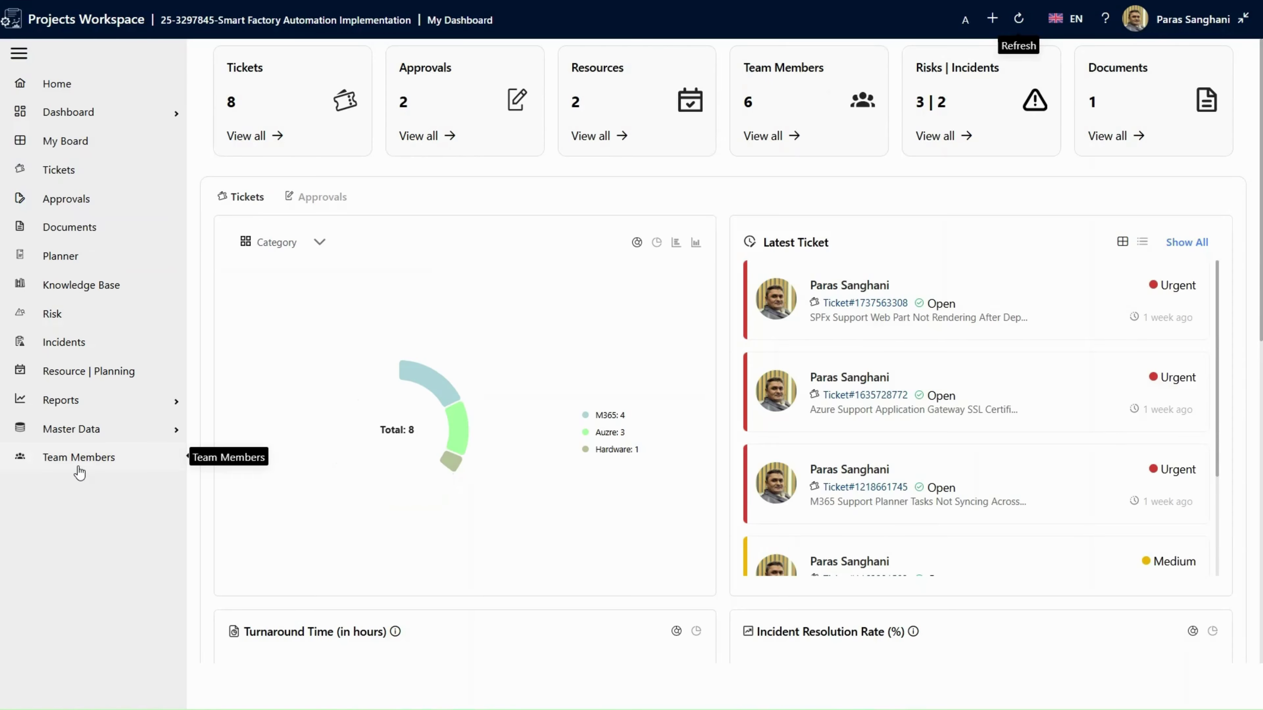
{"action": "left_click", "coordinate": [119, 437]}
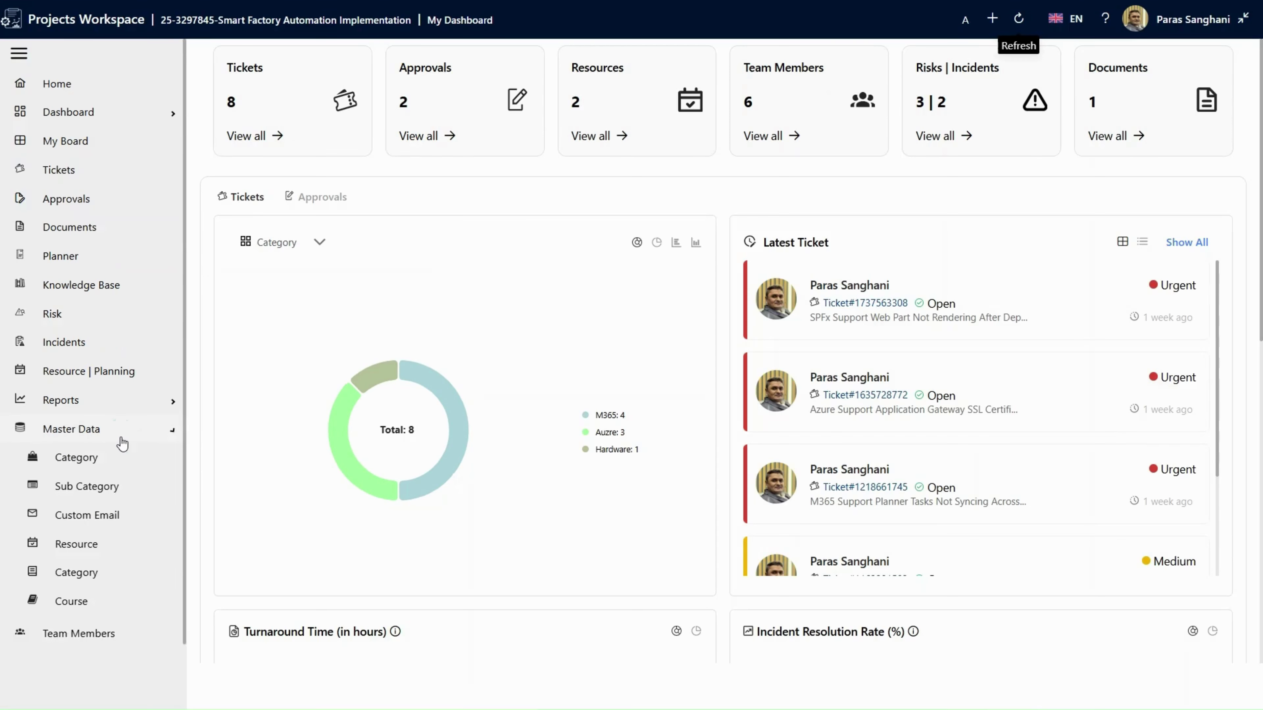